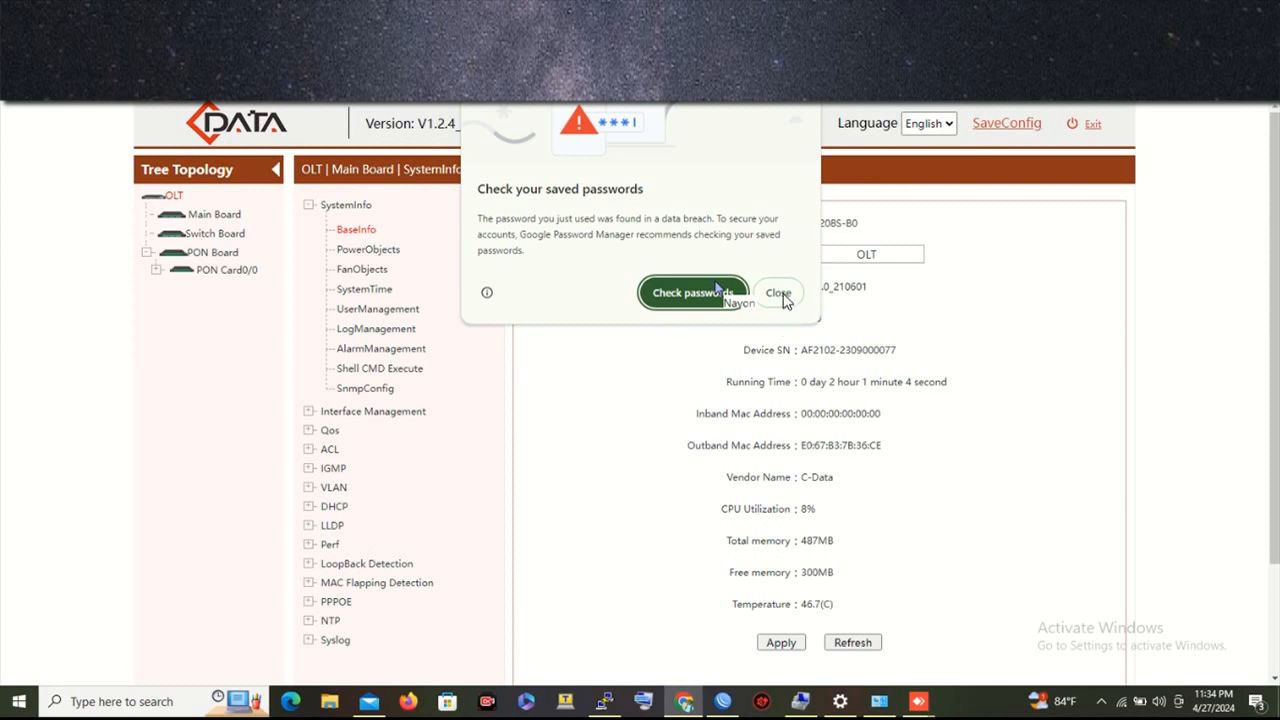
# - Dismiss the saved-password warning, then name switch board port GE0/0/1 UPLINK in its port configuration and apply the change
pyautogui.click(394, 466)
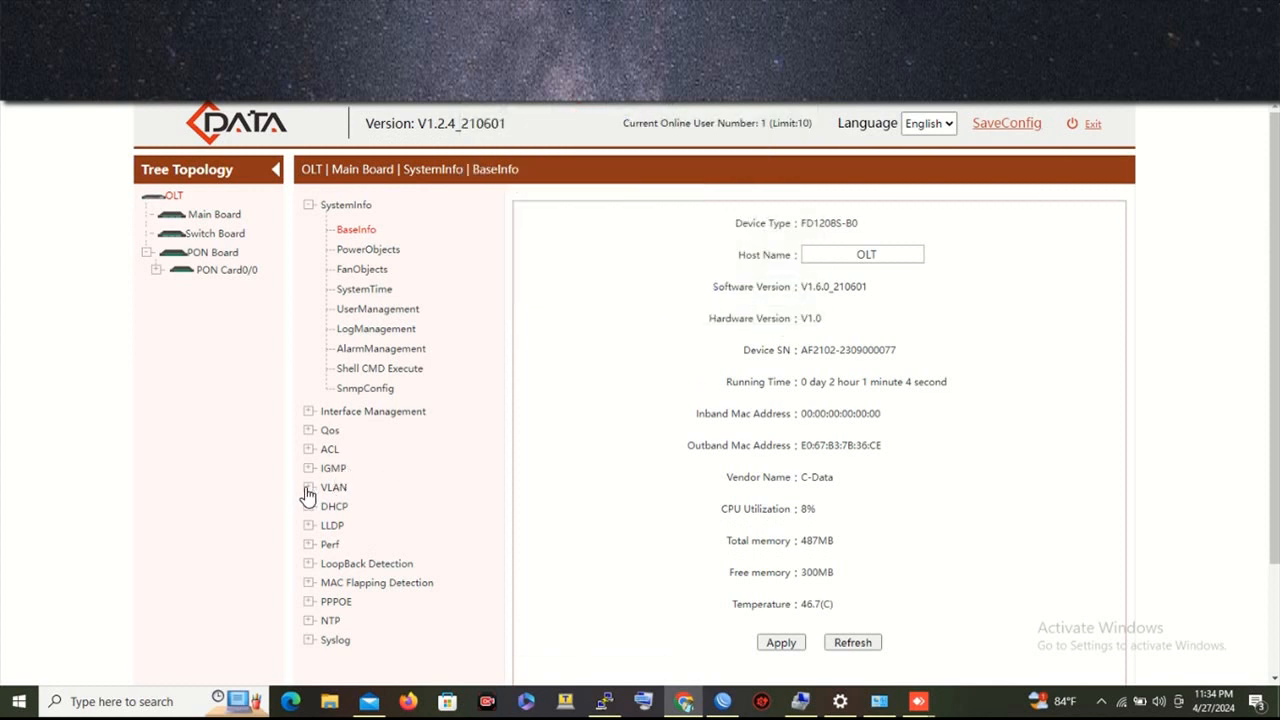
pyautogui.click(210, 216)
pyautogui.click(226, 238)
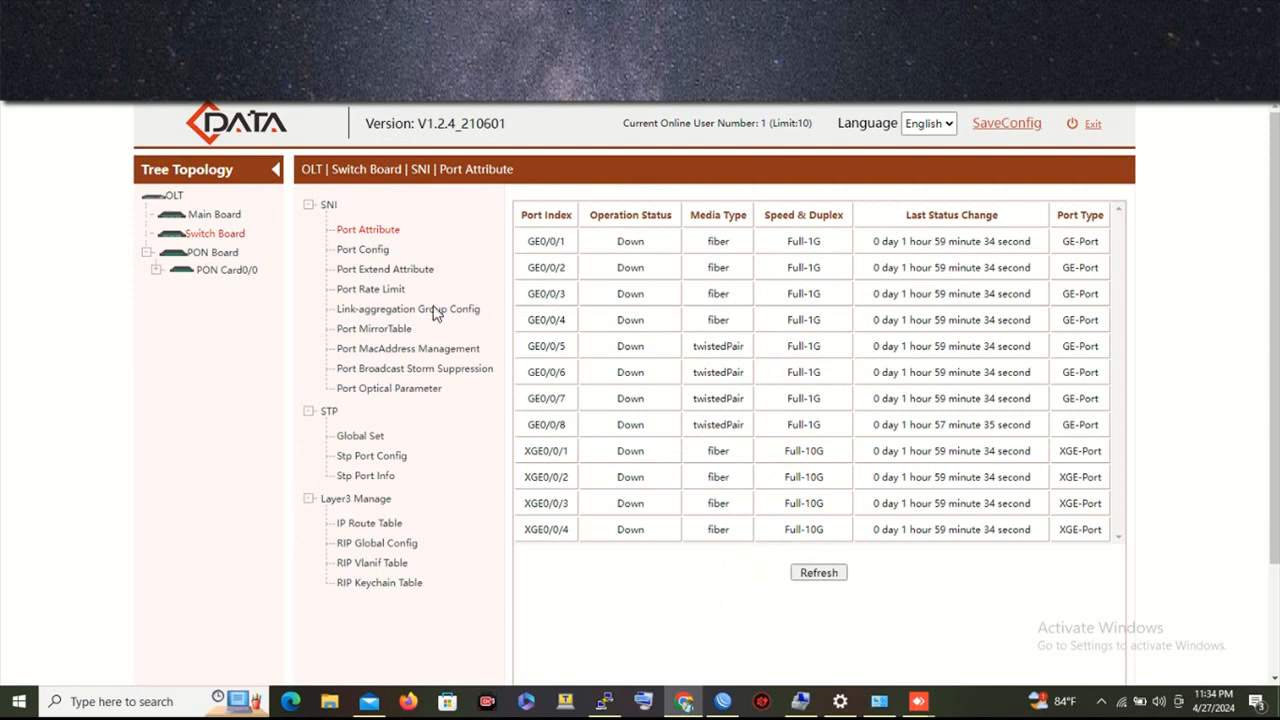
pyautogui.click(363, 250)
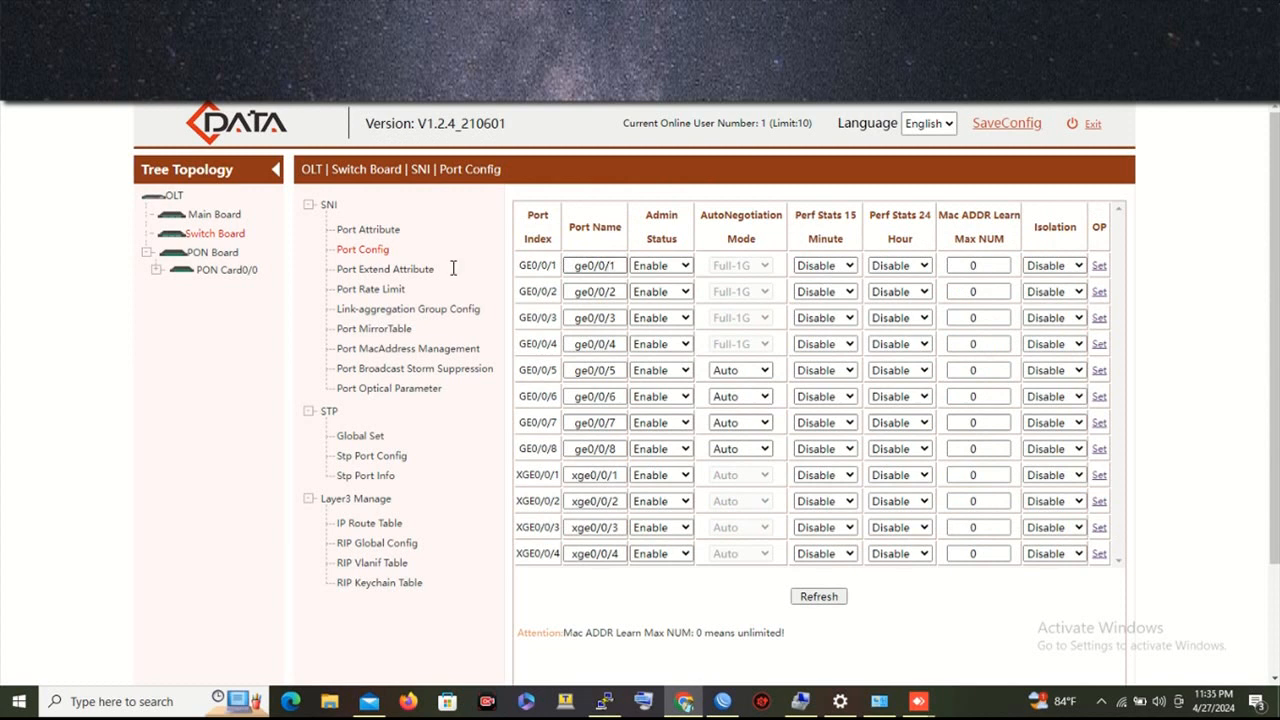
pyautogui.moveTo(617, 266); pyautogui.dragTo(453, 269)
pyautogui.write('UPLINK')
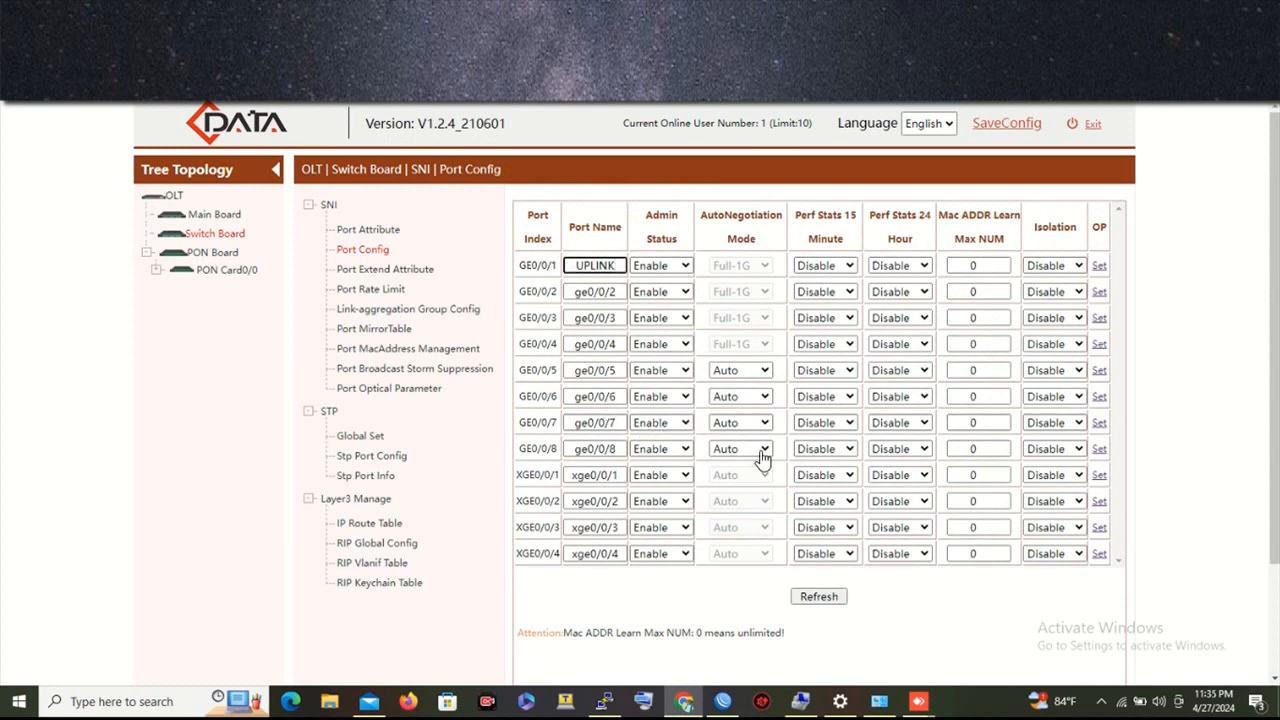
pyautogui.click(1099, 268)
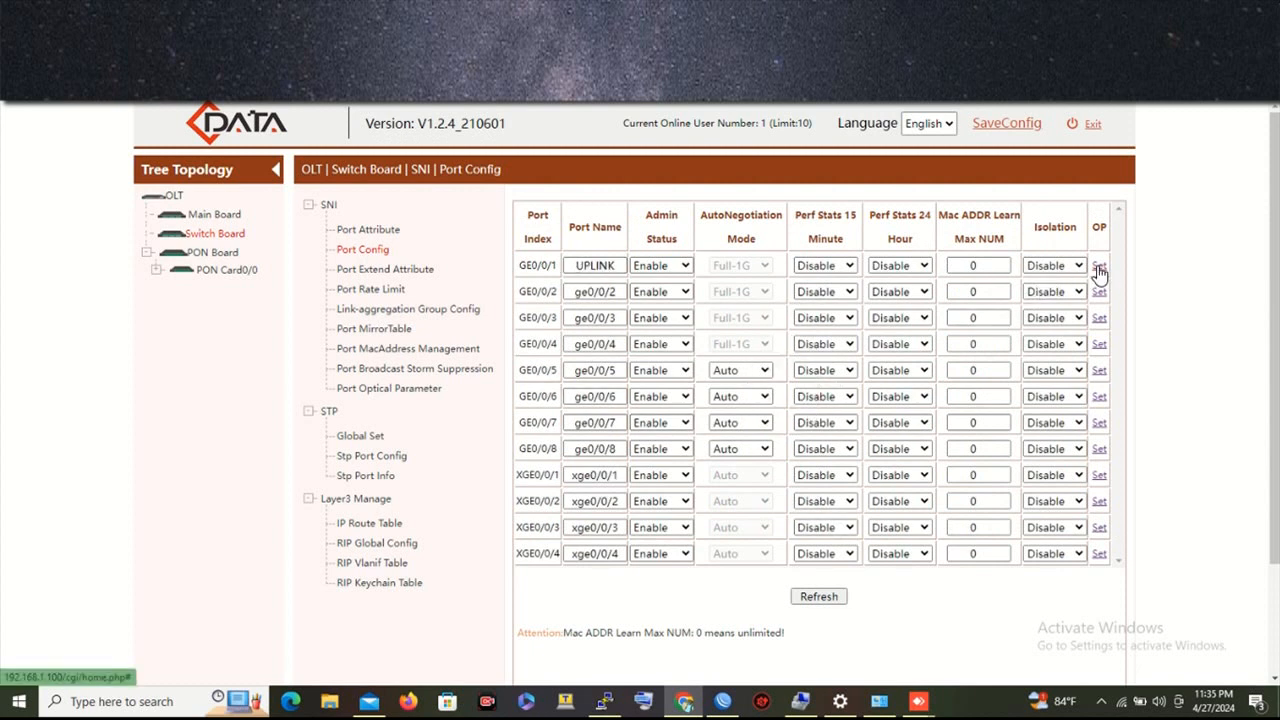
# - Set the VLAN mode of OLT ports GE0/0/1 and GE0/0/2 to Trunk and apply each port's change
pyautogui.click(219, 237)
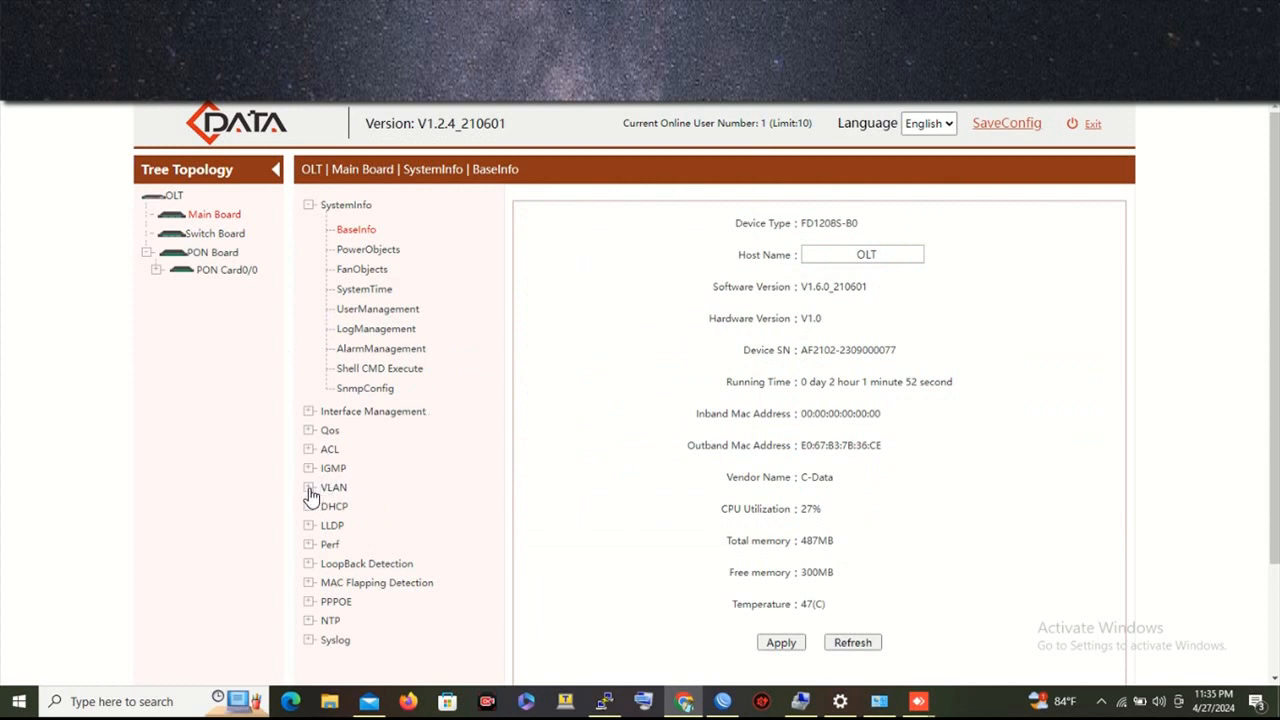
pyautogui.click(310, 490)
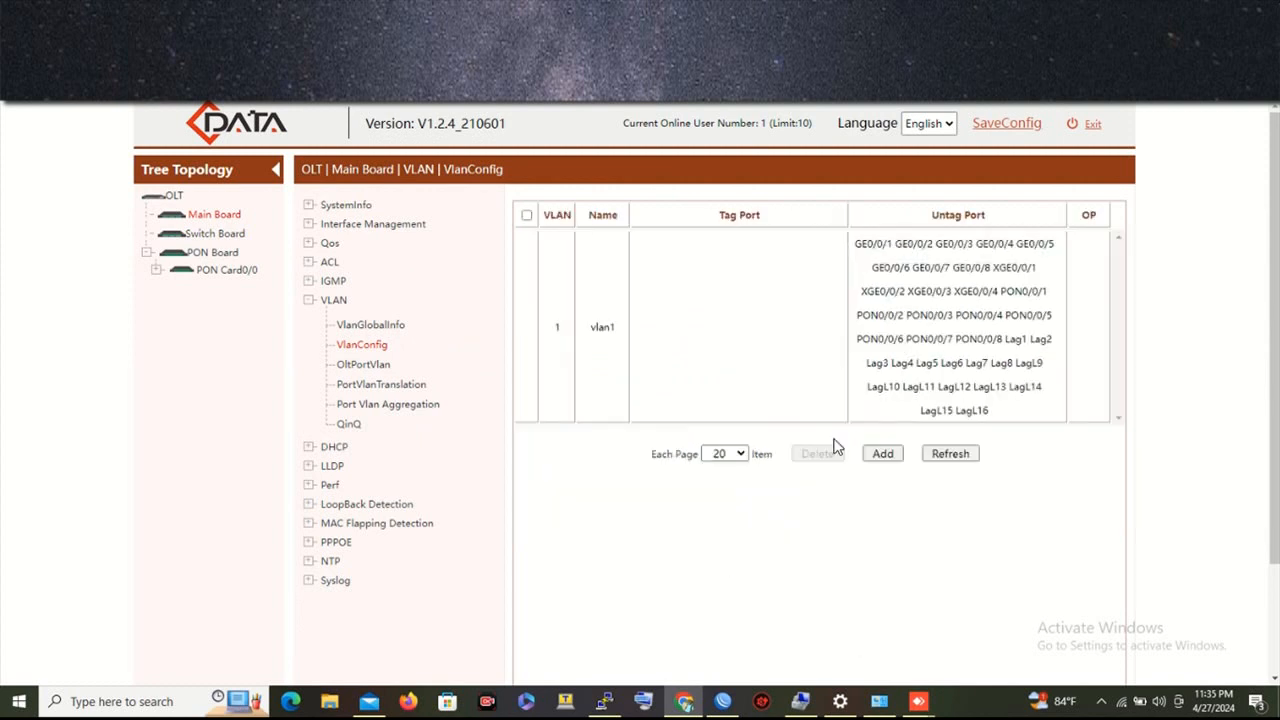
pyautogui.click(885, 456)
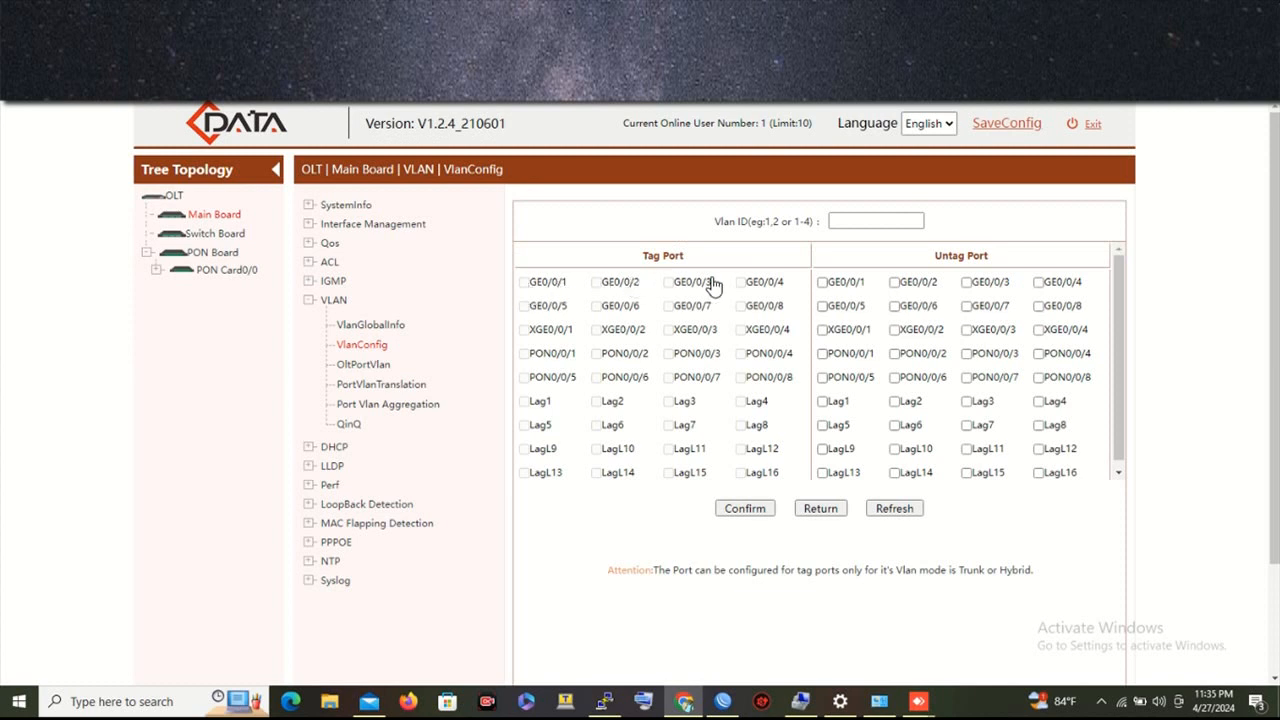
pyautogui.click(357, 368)
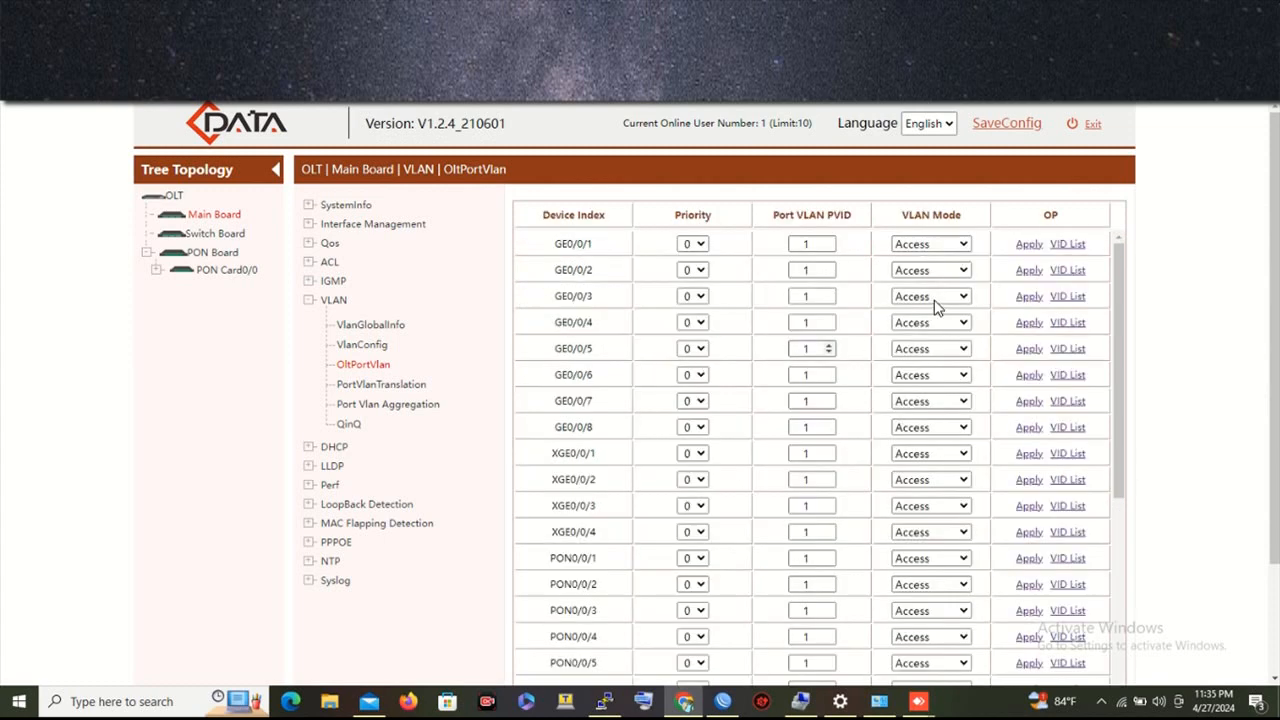
pyautogui.click(966, 244)
pyautogui.click(910, 258)
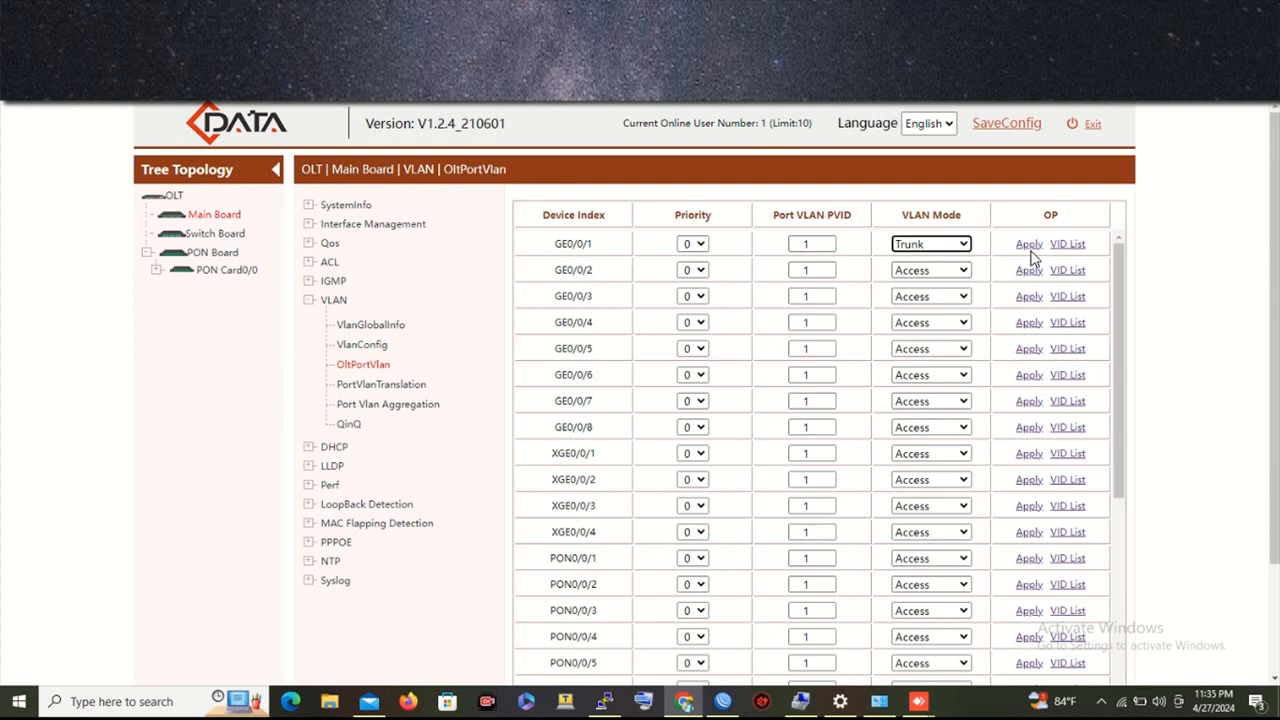
pyautogui.click(1028, 246)
pyautogui.click(965, 272)
pyautogui.click(910, 286)
pyautogui.click(1028, 271)
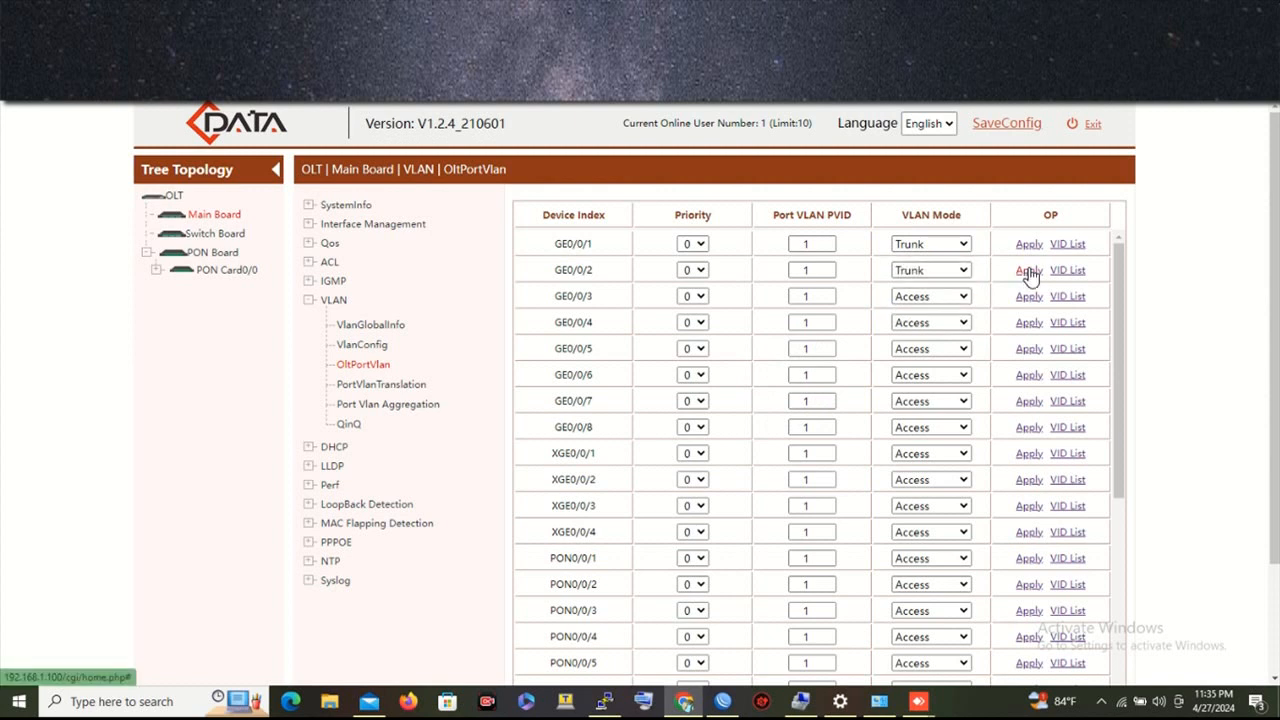
# - Set the VLAN mode of OLT ports GE0/0/3 and GE0/0/4 to Trunk and apply each port's change
pyautogui.click(949, 300)
pyautogui.click(930, 312)
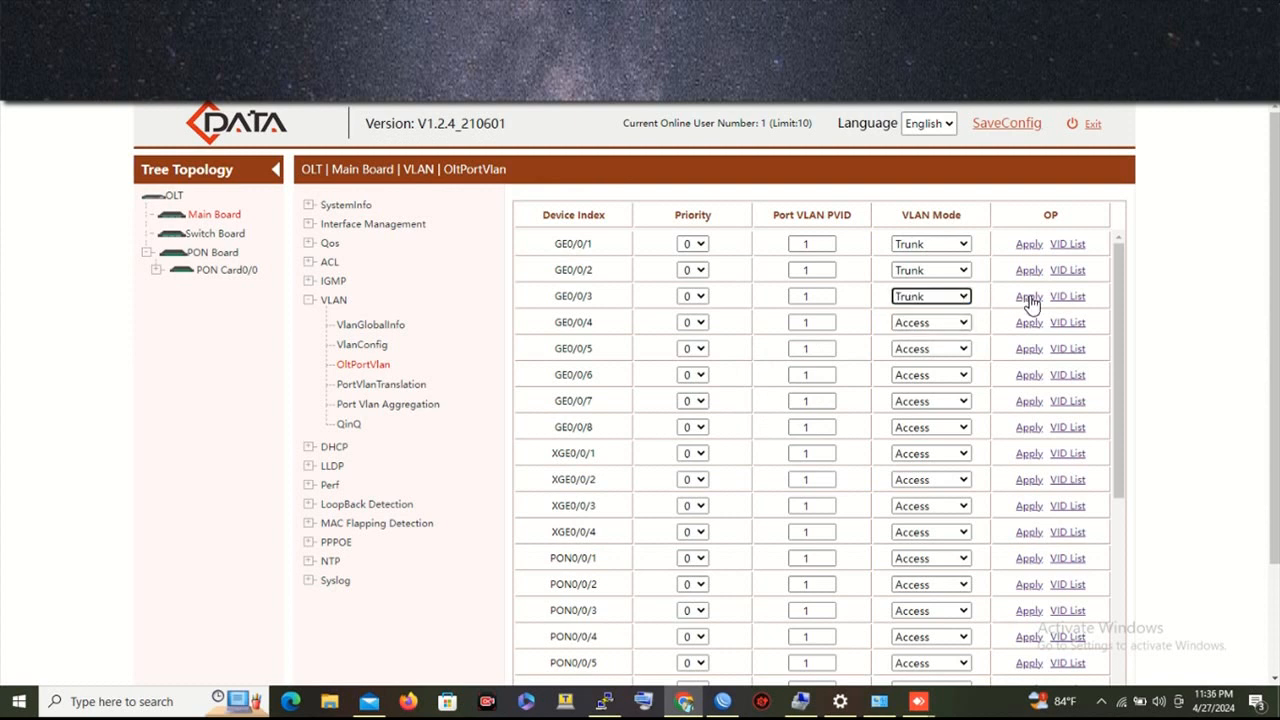
pyautogui.click(1029, 298)
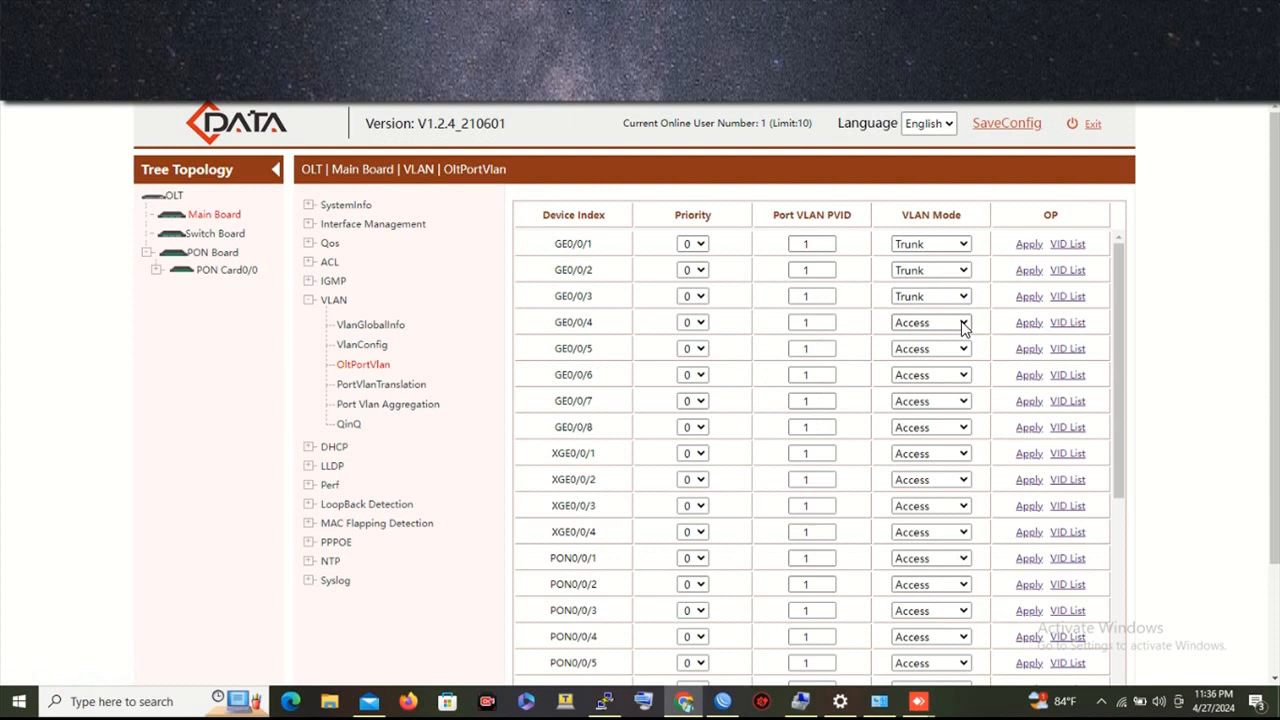
pyautogui.click(963, 326)
pyautogui.click(935, 338)
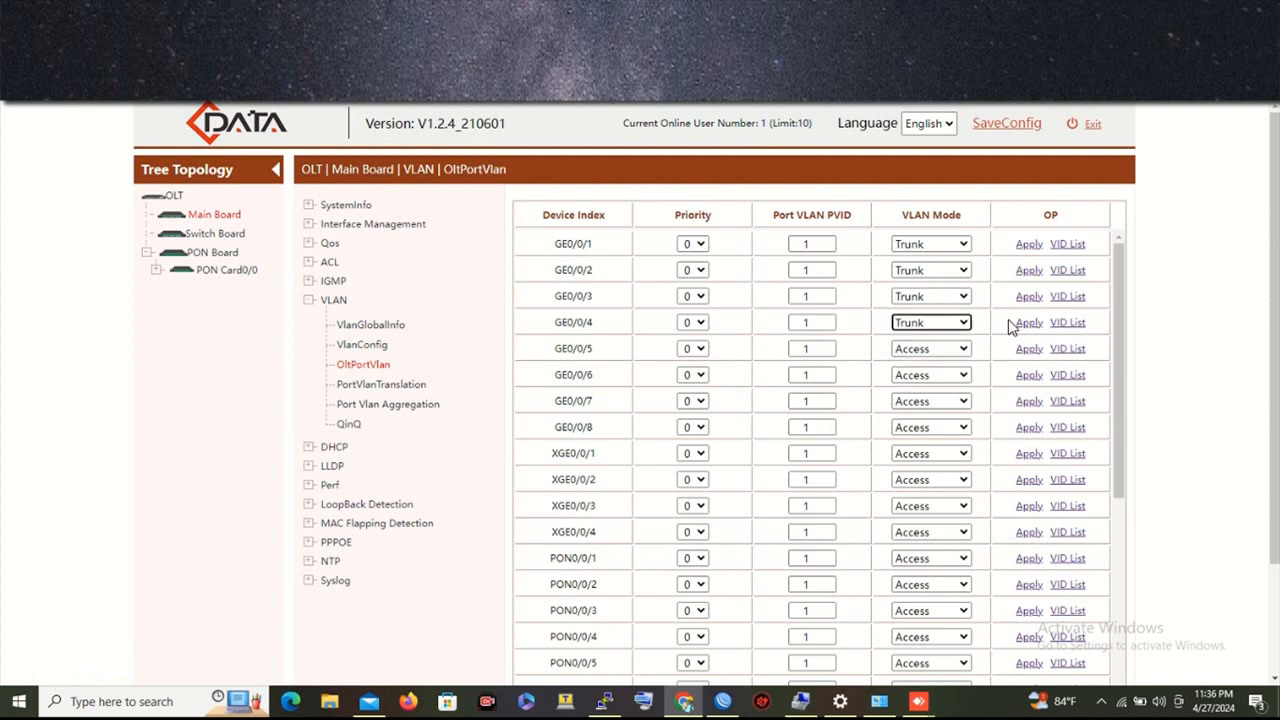
pyautogui.click(1029, 324)
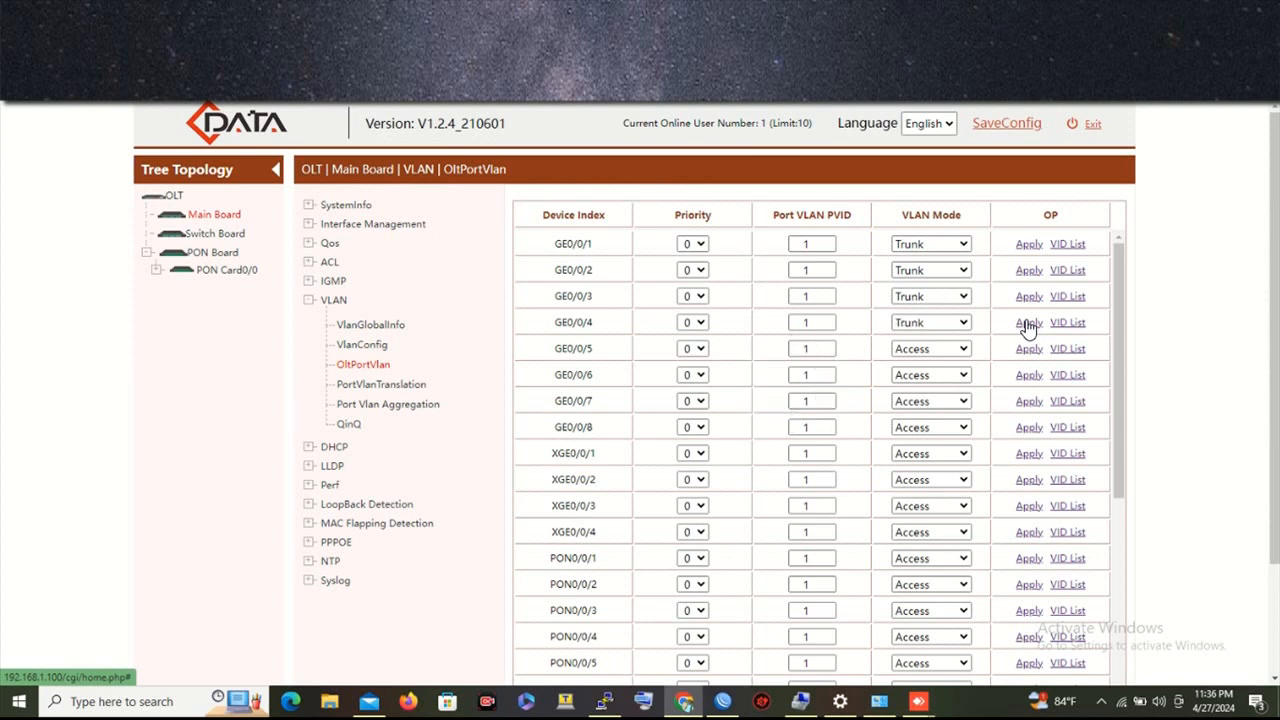
# - Start a new VLAN with ID 2444 and select GE0/0/1 through GE0/0/4 as its tagged ports
pyautogui.click(366, 346)
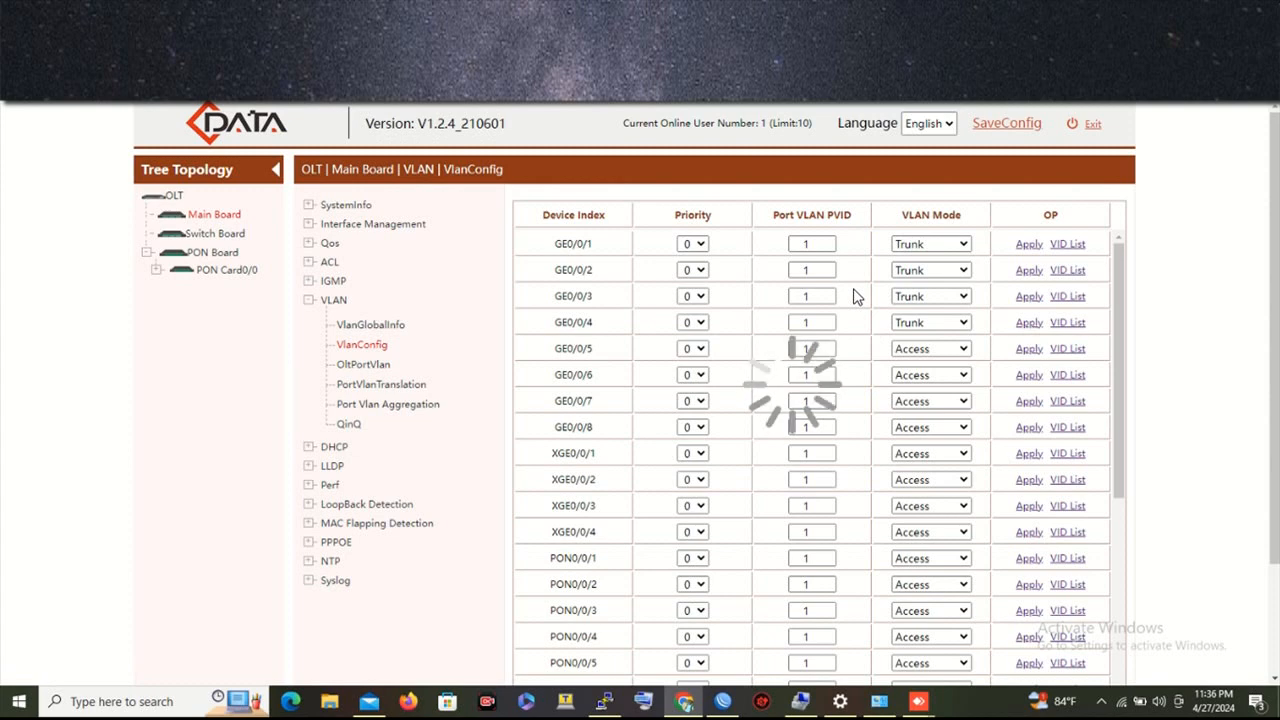
pyautogui.click(880, 456)
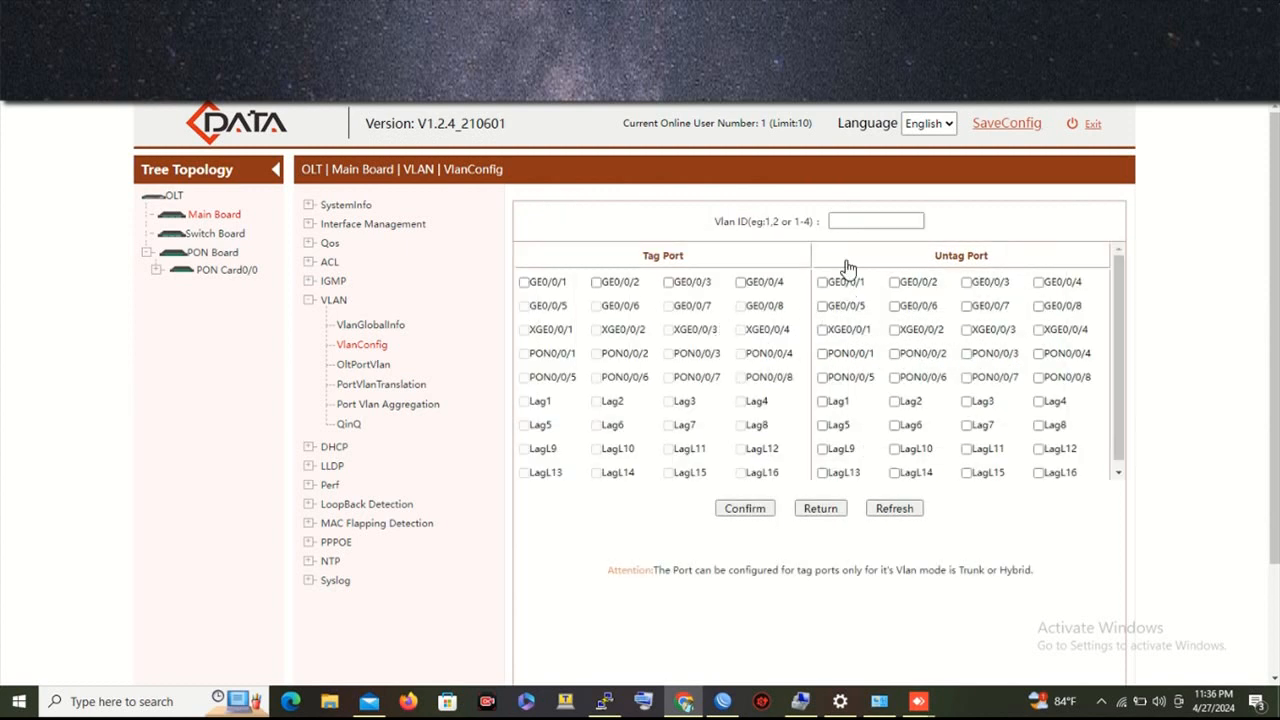
pyautogui.click(855, 222)
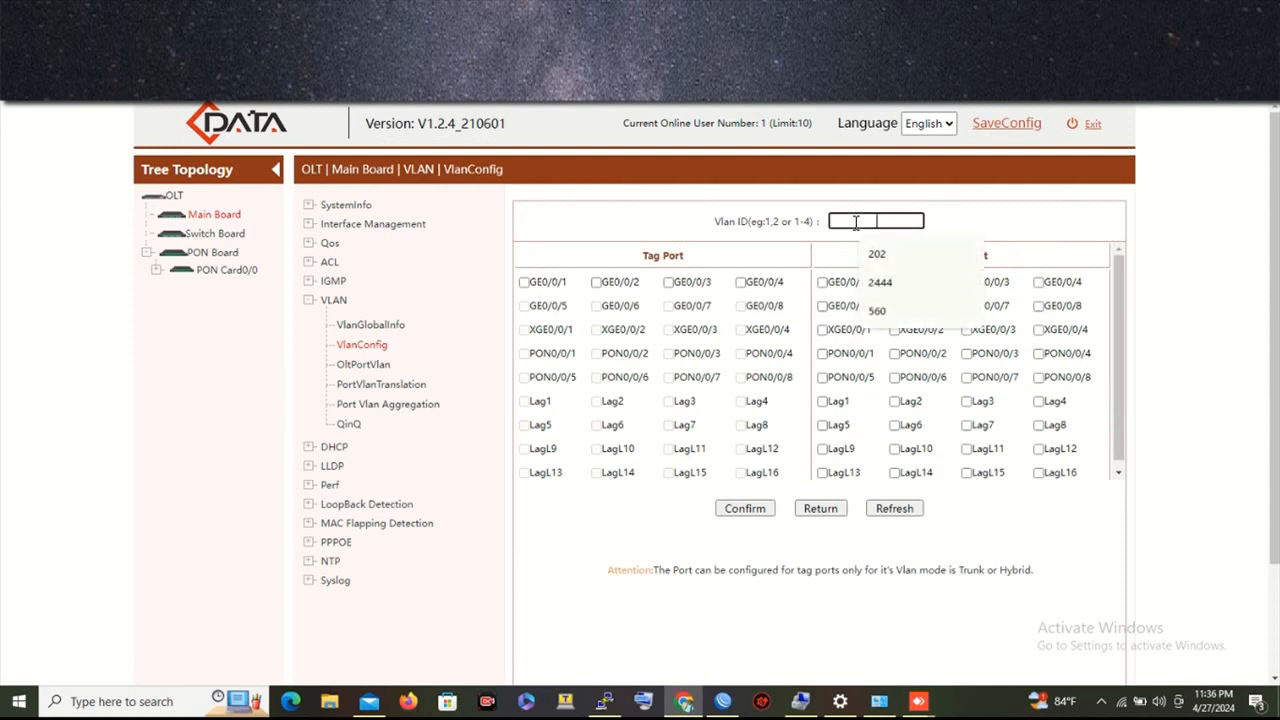
pyautogui.write('244')
pyautogui.click(882, 253)
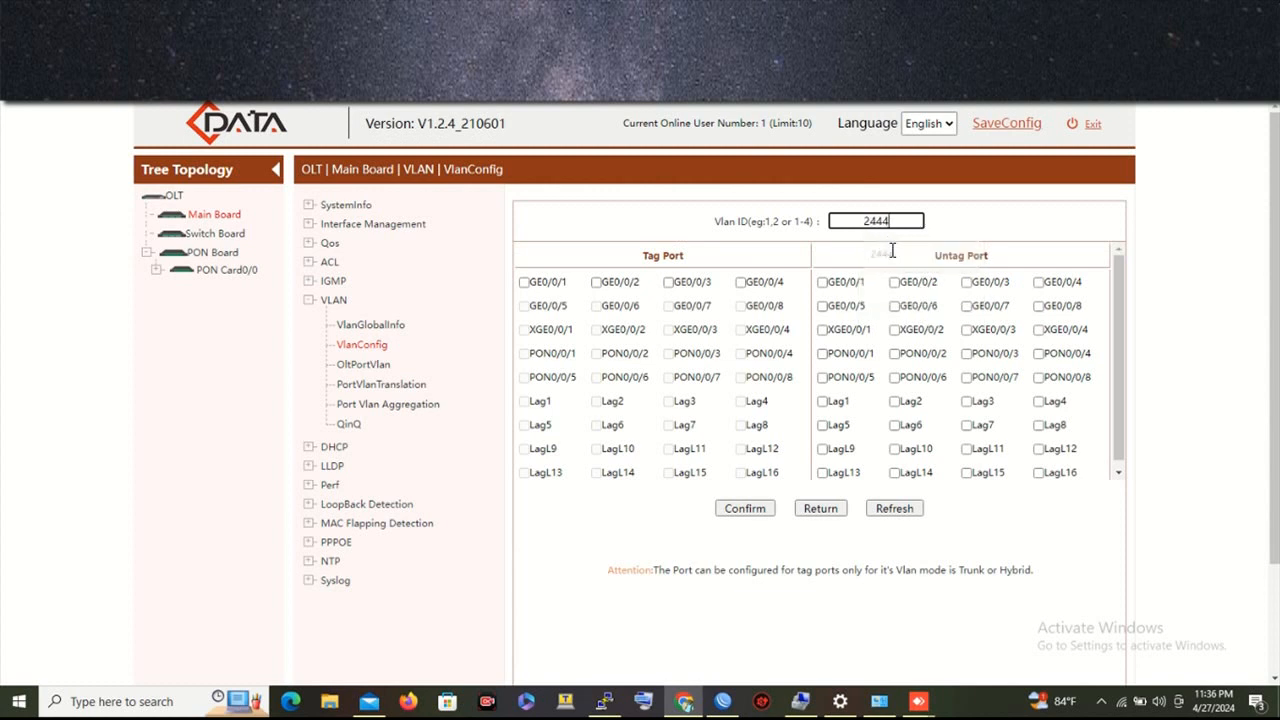
pyautogui.click(527, 285)
pyautogui.click(600, 284)
pyautogui.click(669, 284)
pyautogui.click(741, 284)
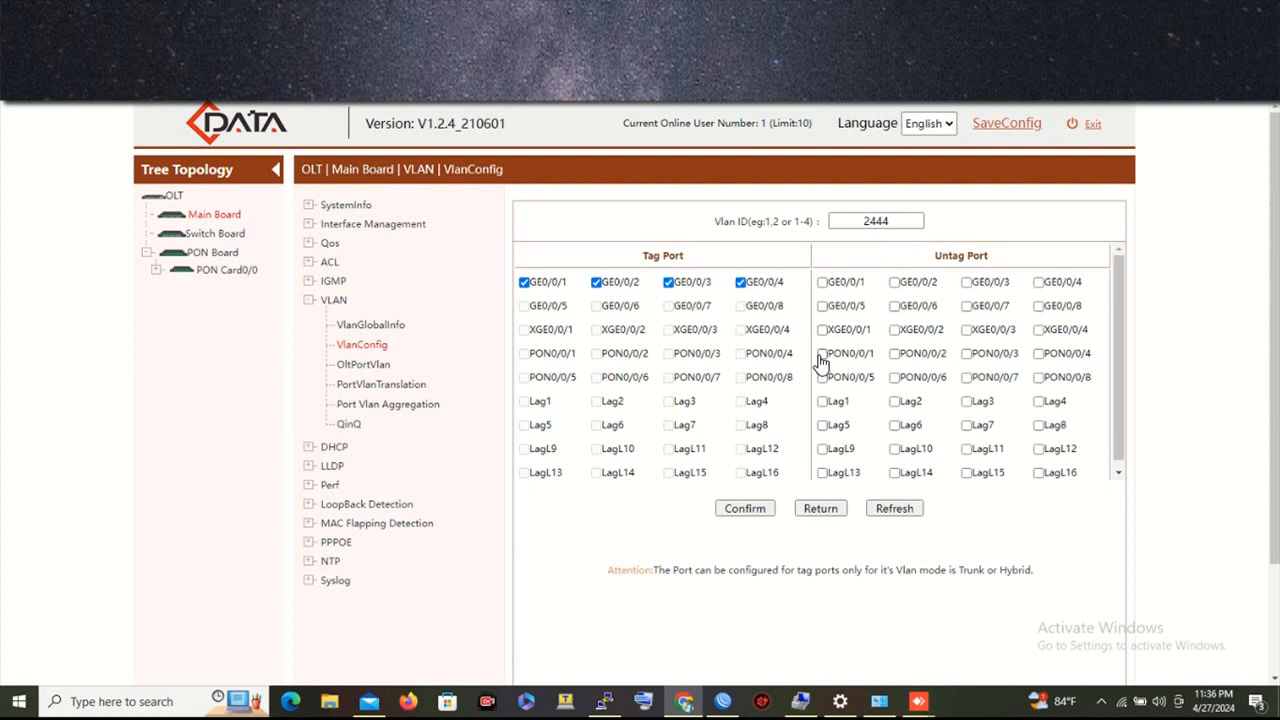
# - Select PON0/0/1 through PON0/0/8 as untagged ports of VLAN 2444 and add the VLAN
pyautogui.click(823, 358)
pyautogui.click(895, 358)
pyautogui.click(966, 353)
pyautogui.click(1039, 355)
pyautogui.click(1039, 378)
pyautogui.click(967, 378)
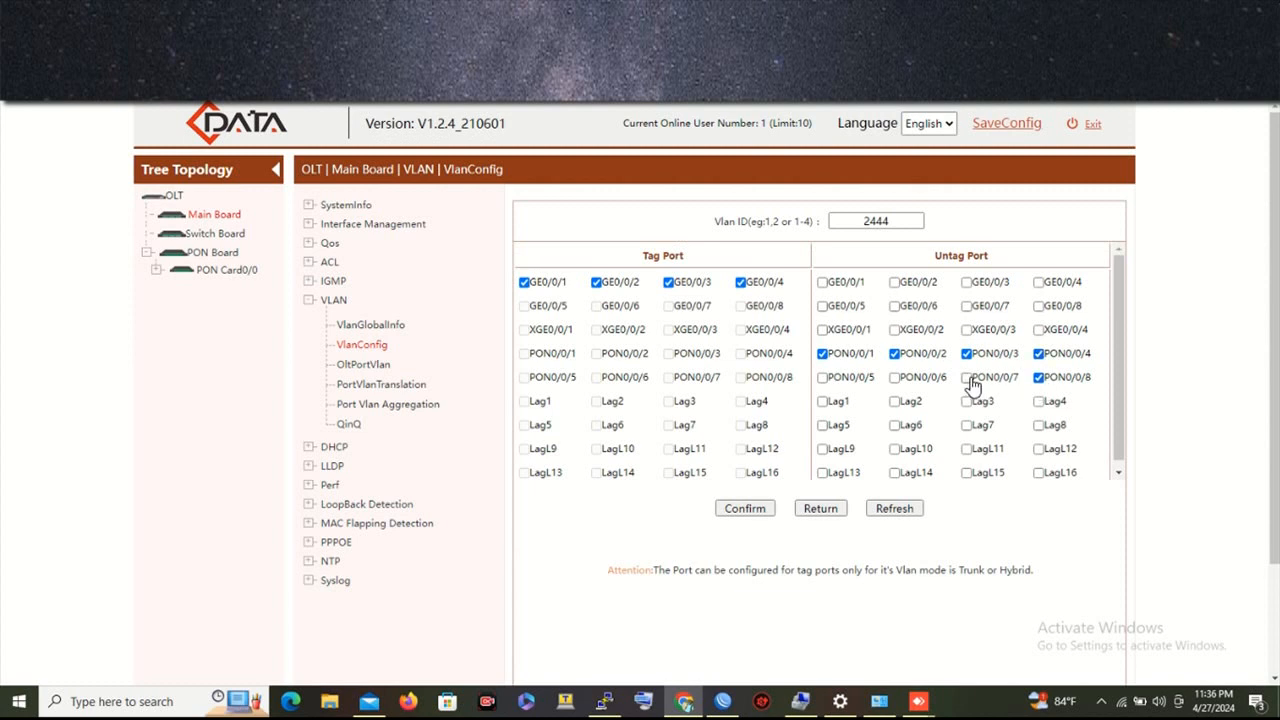
pyautogui.click(895, 378)
pyautogui.click(743, 510)
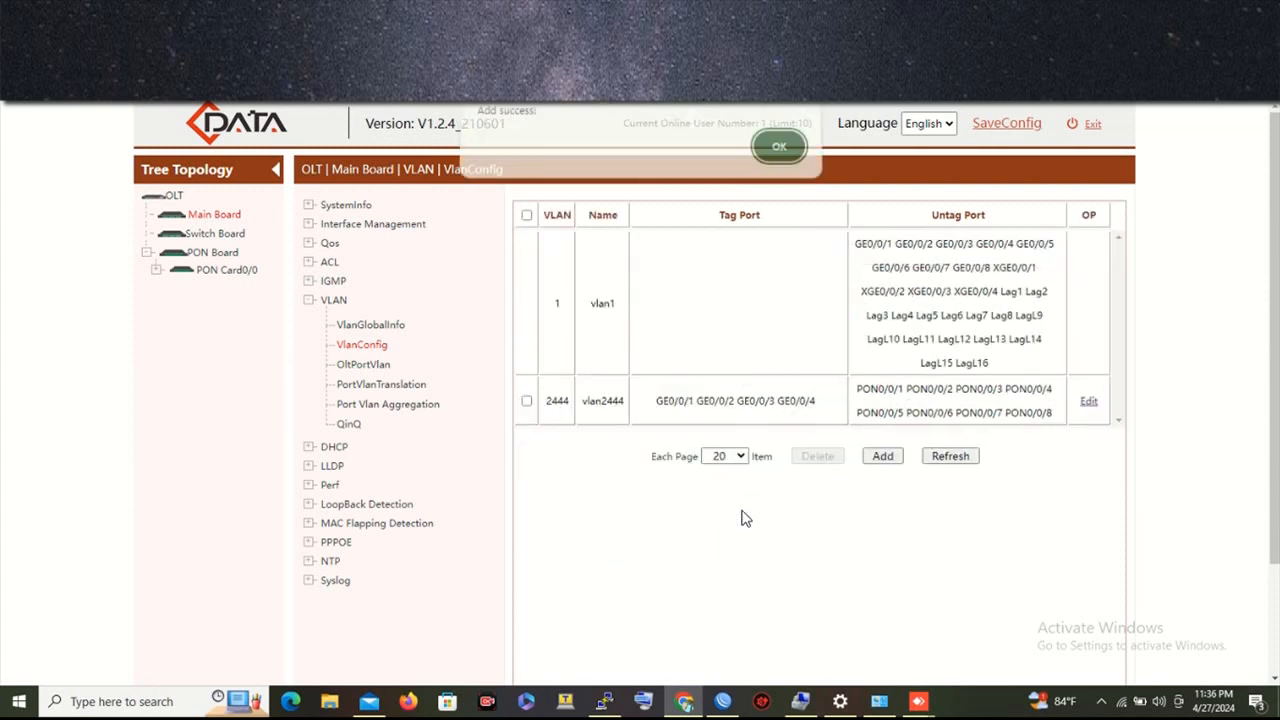
pyautogui.click(778, 151)
# - Save the OLT configuration
pyautogui.click(1010, 127)
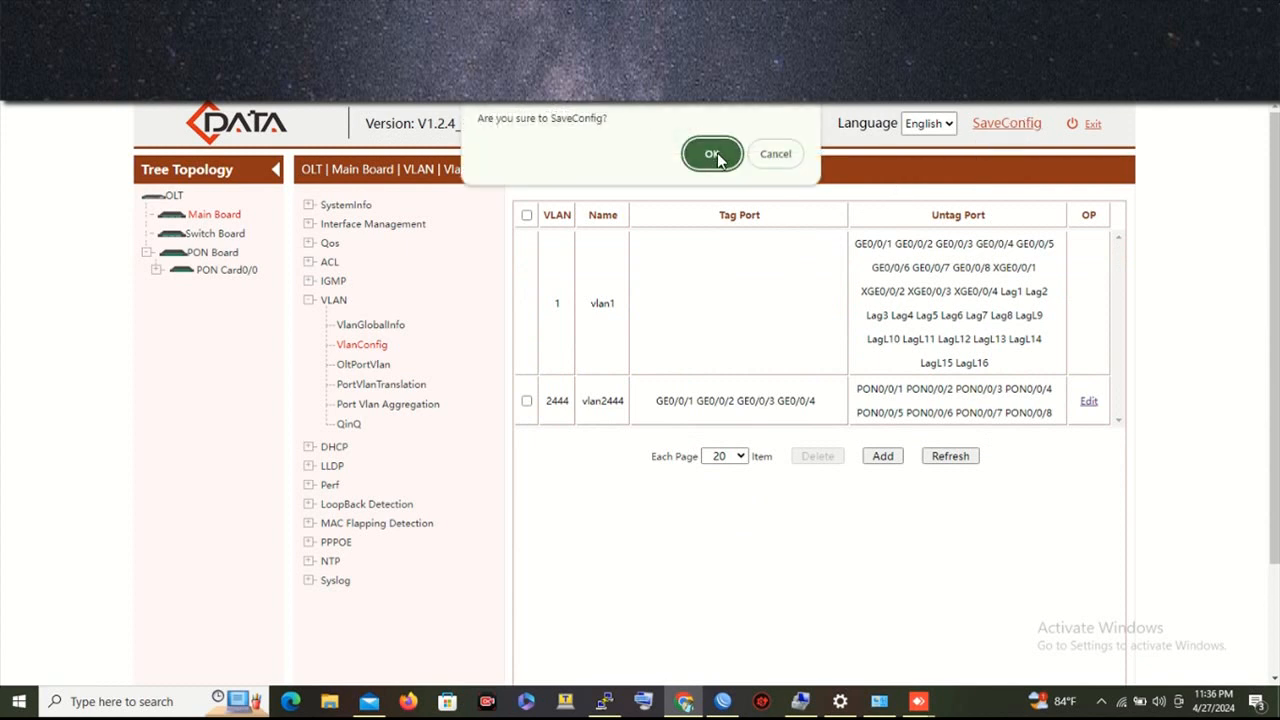
pyautogui.click(716, 155)
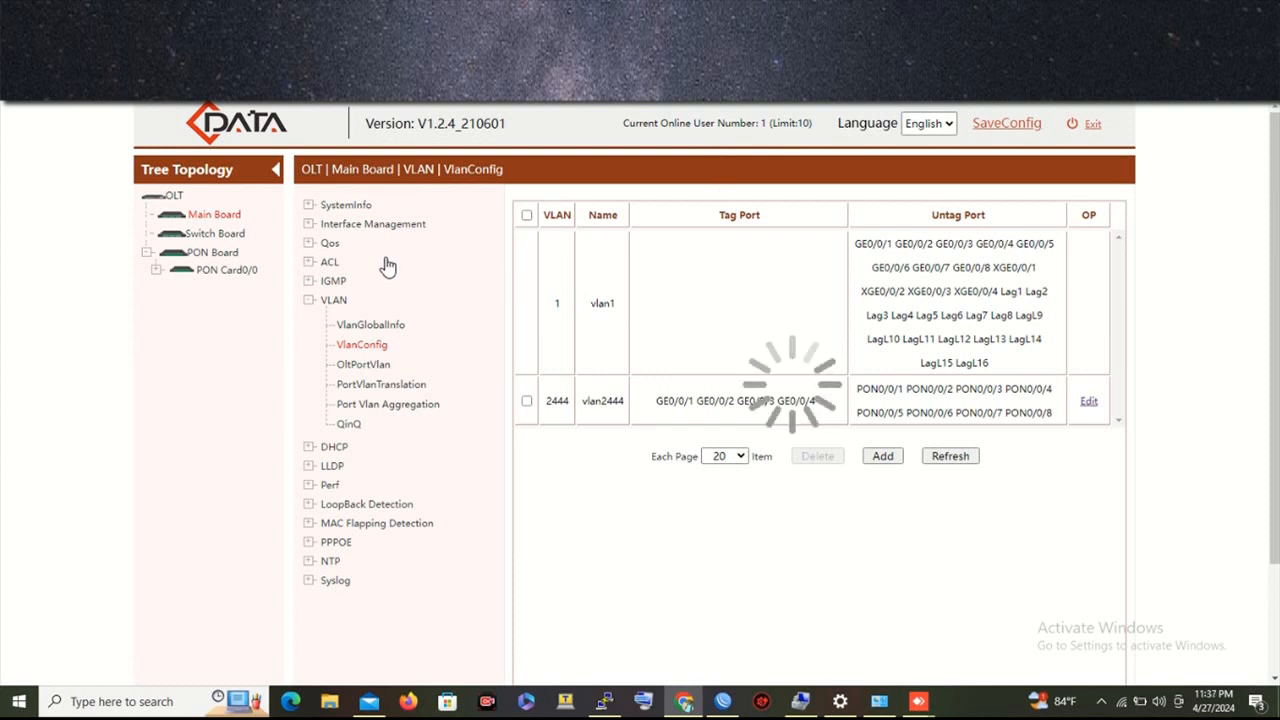
pyautogui.click(780, 156)
# - Start a new inband IPv4 management interface on the main board with VLAN ID 2444
pyautogui.click(368, 230)
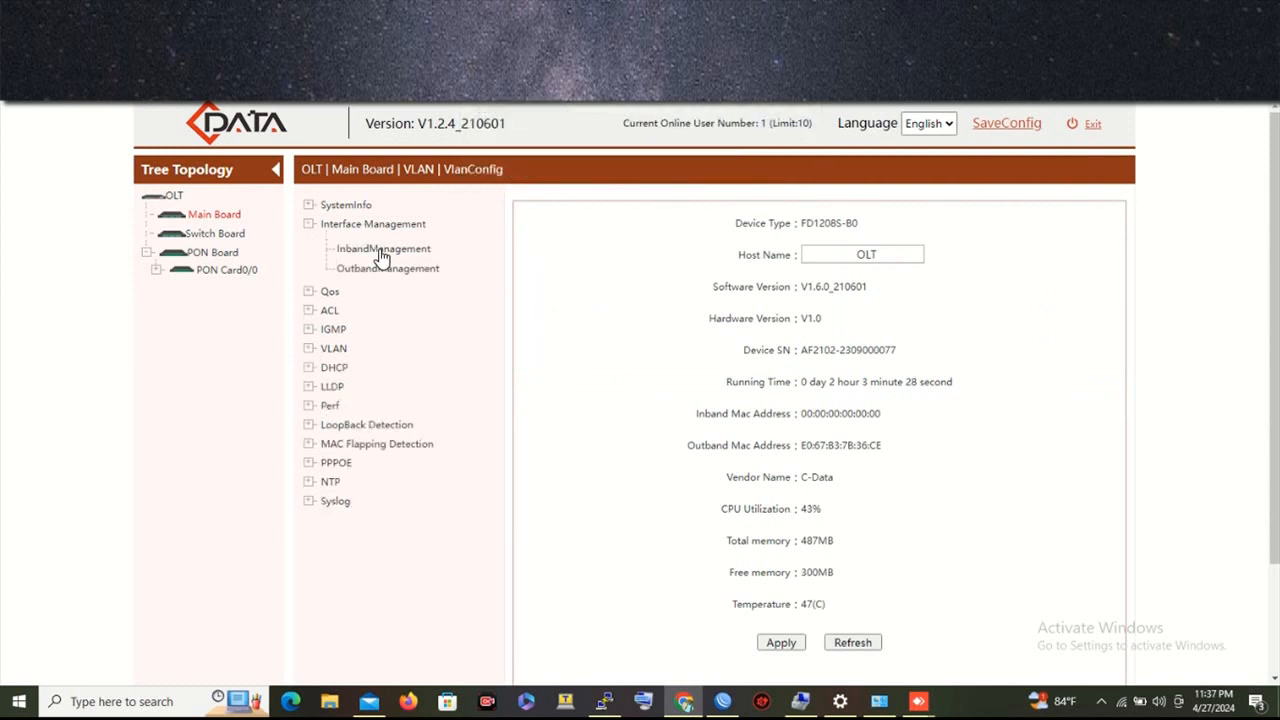
pyautogui.click(381, 252)
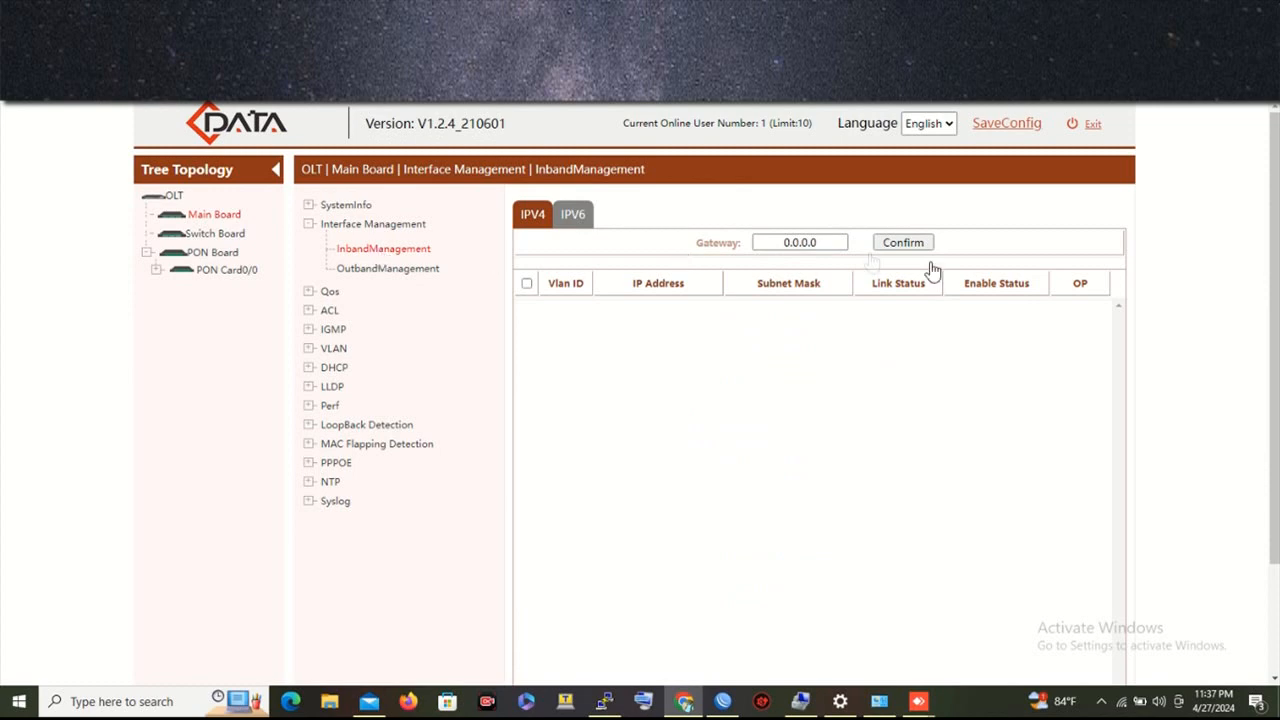
pyautogui.scroll(-3, 911, 409)
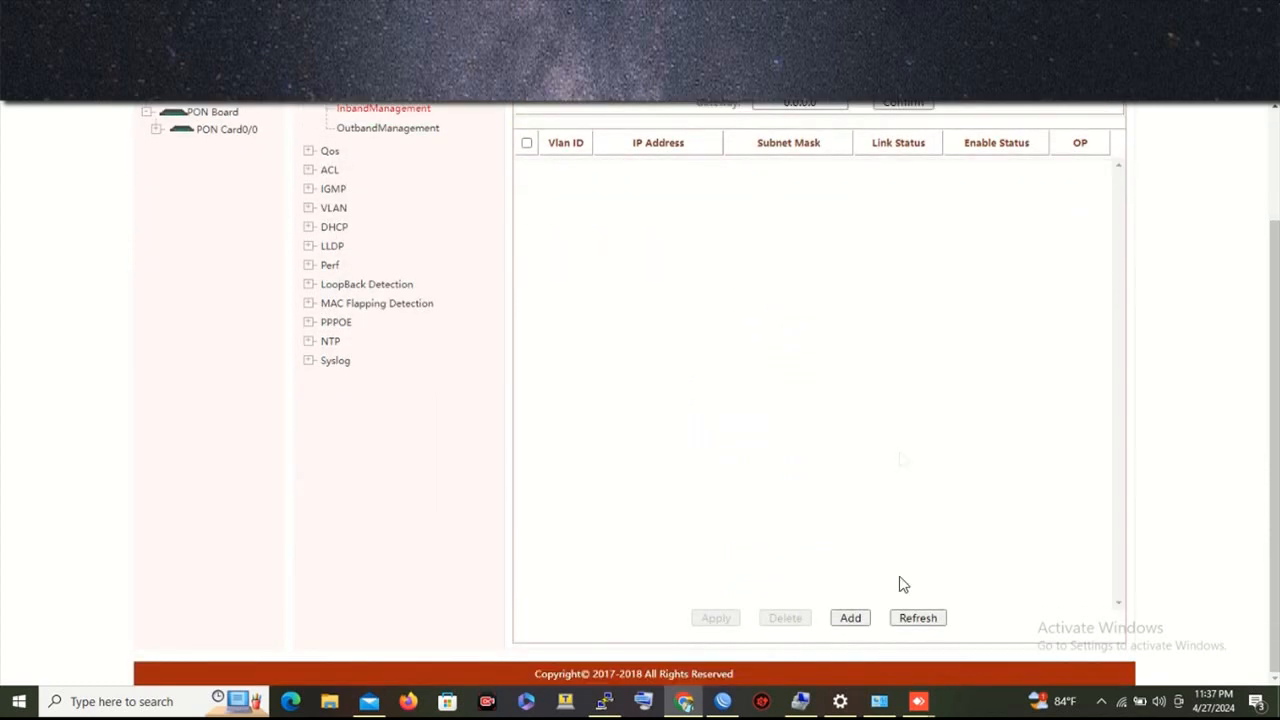
pyautogui.click(851, 618)
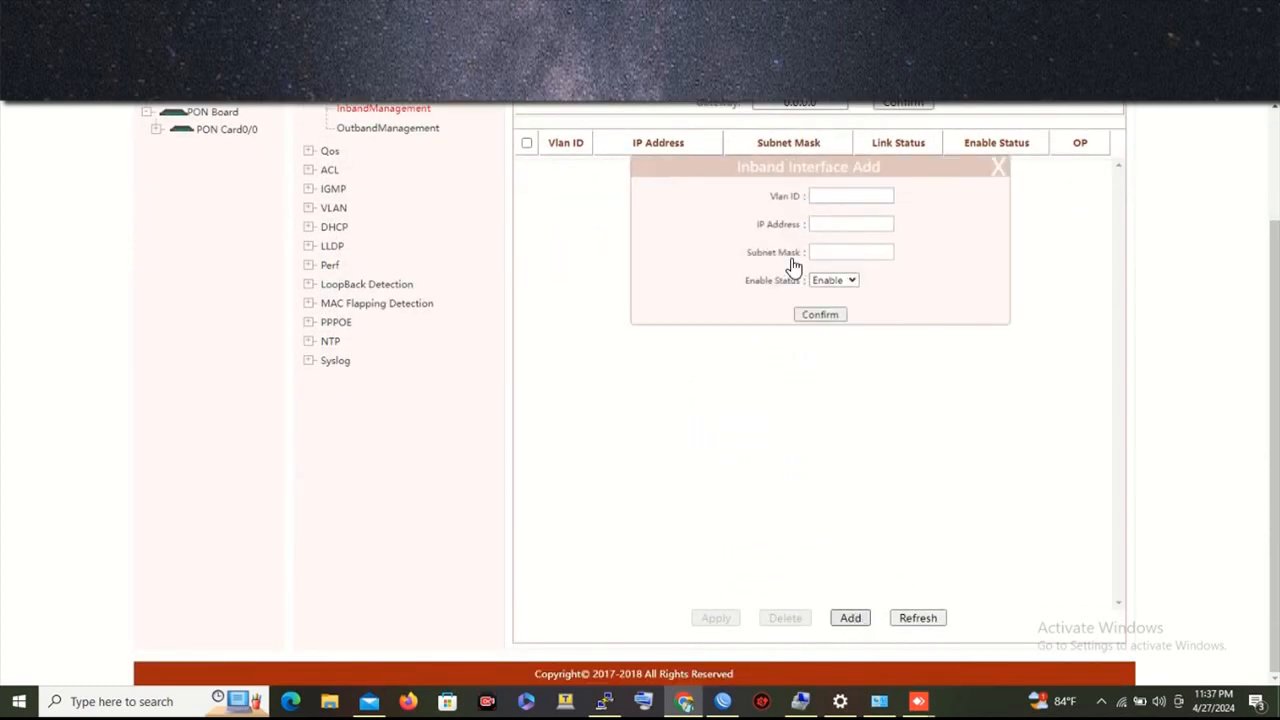
pyautogui.click(847, 192)
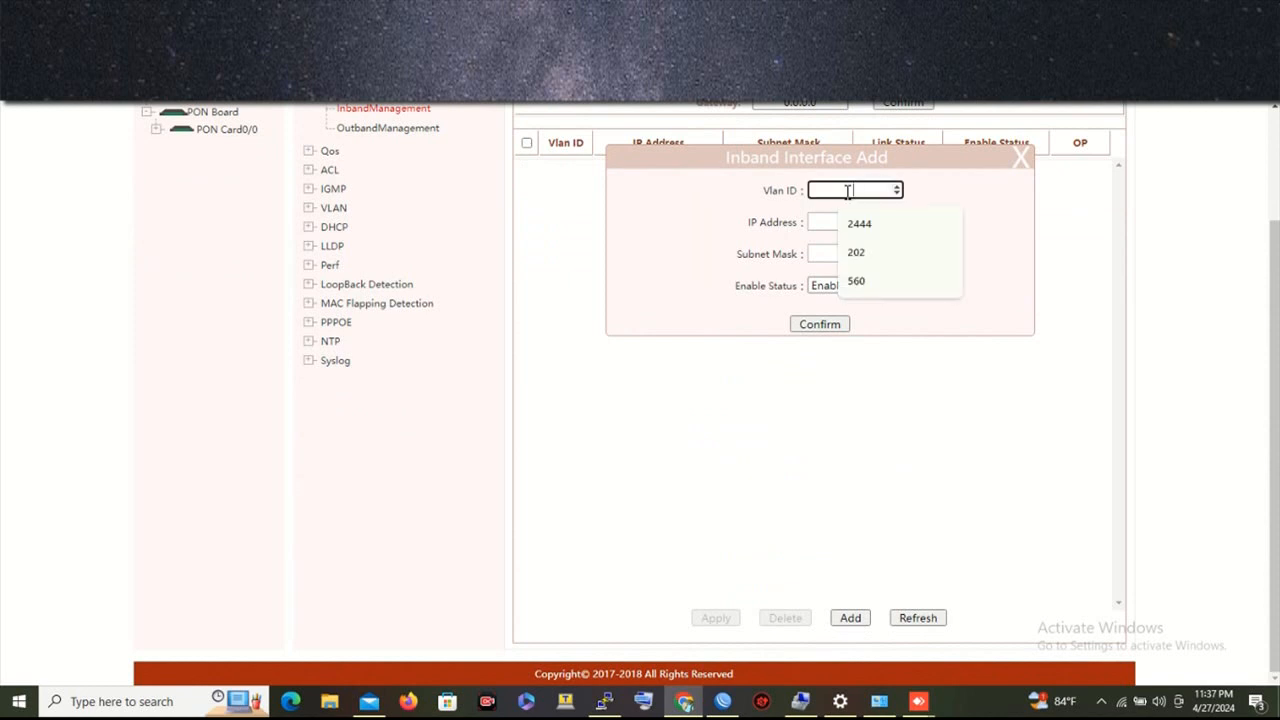
pyautogui.click(879, 224)
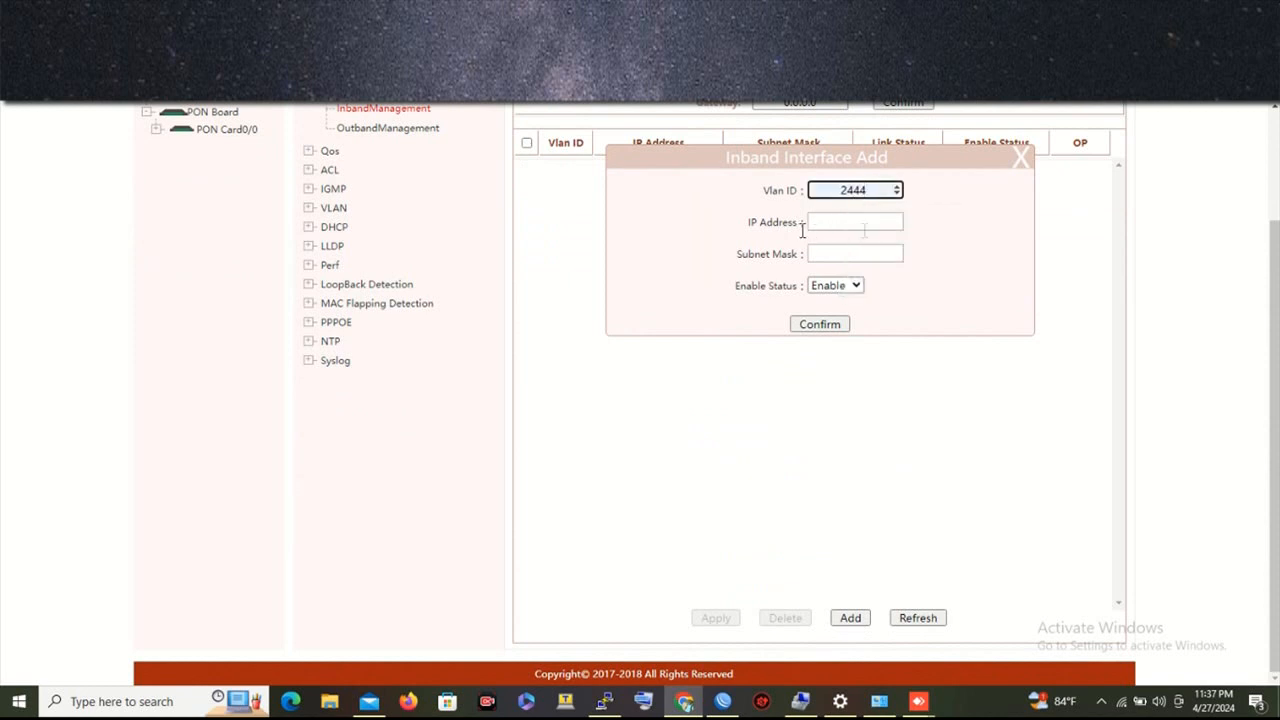
# - Give the inband interface IP address 172.16.20.86 and subnet mask 255.255.255.252, and add it
pyautogui.click(863, 222)
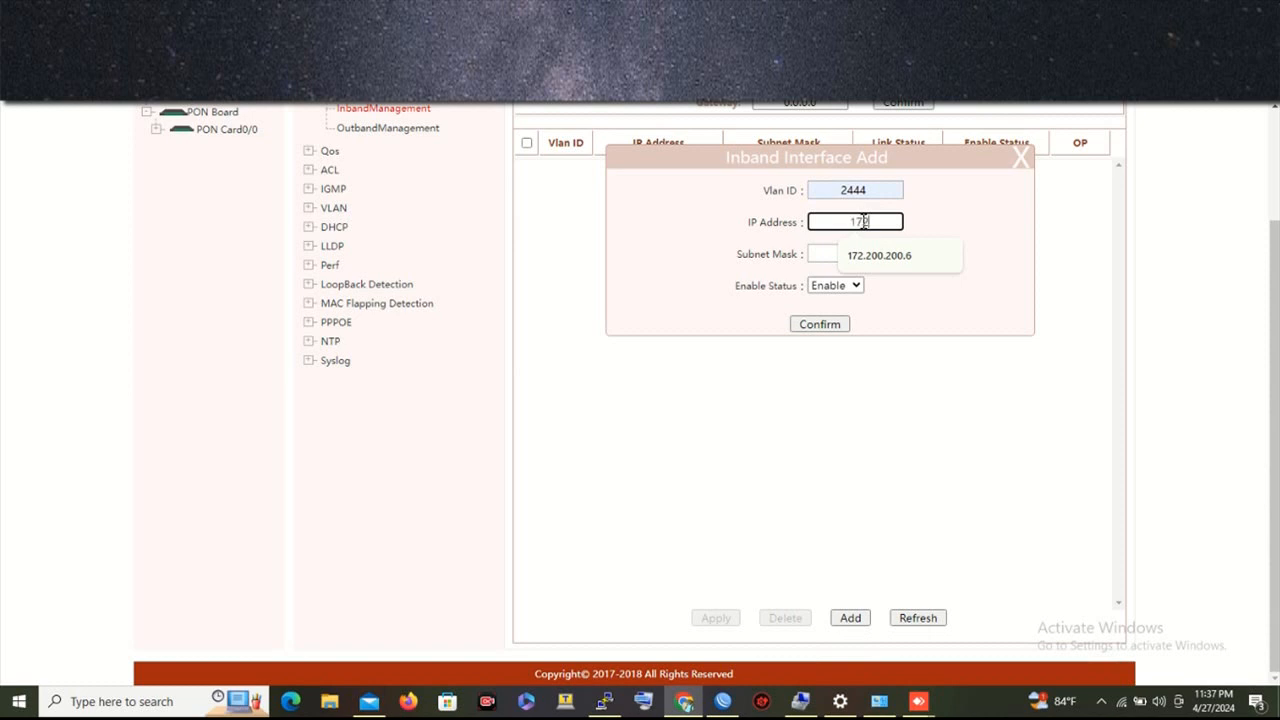
pyautogui.write('172.16')
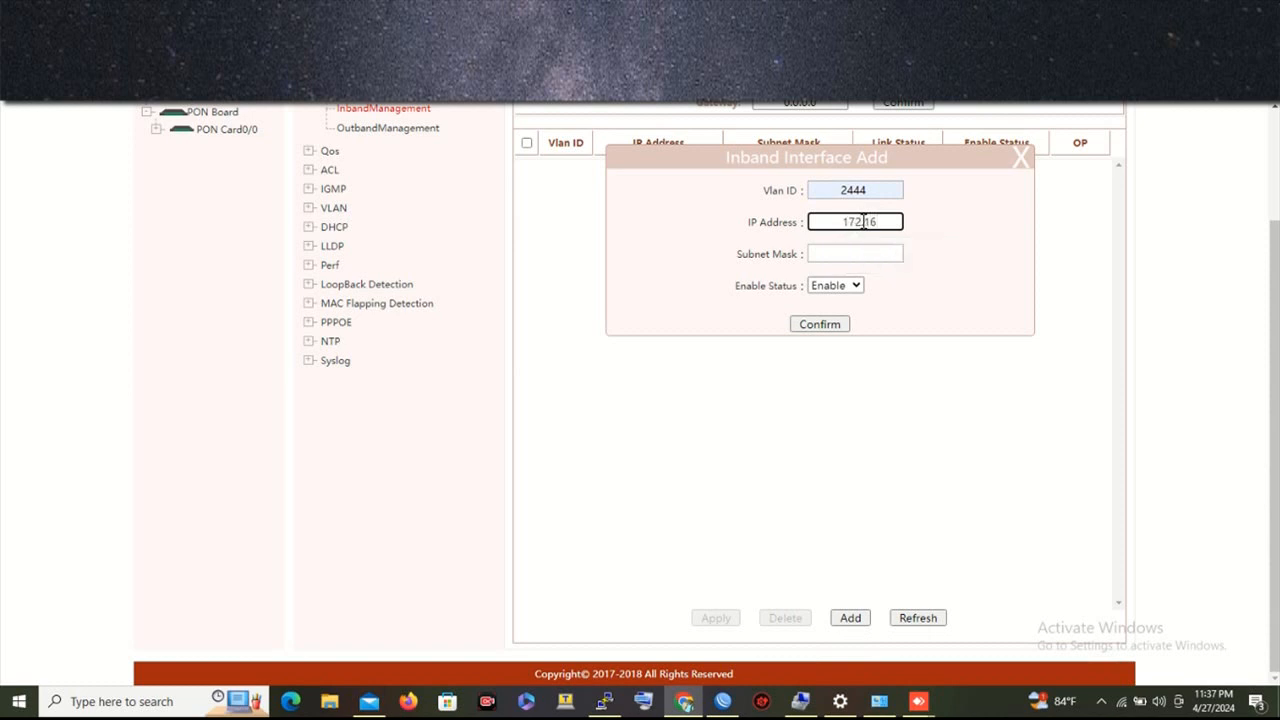
pyautogui.write('.20.86')
pyautogui.click(861, 253)
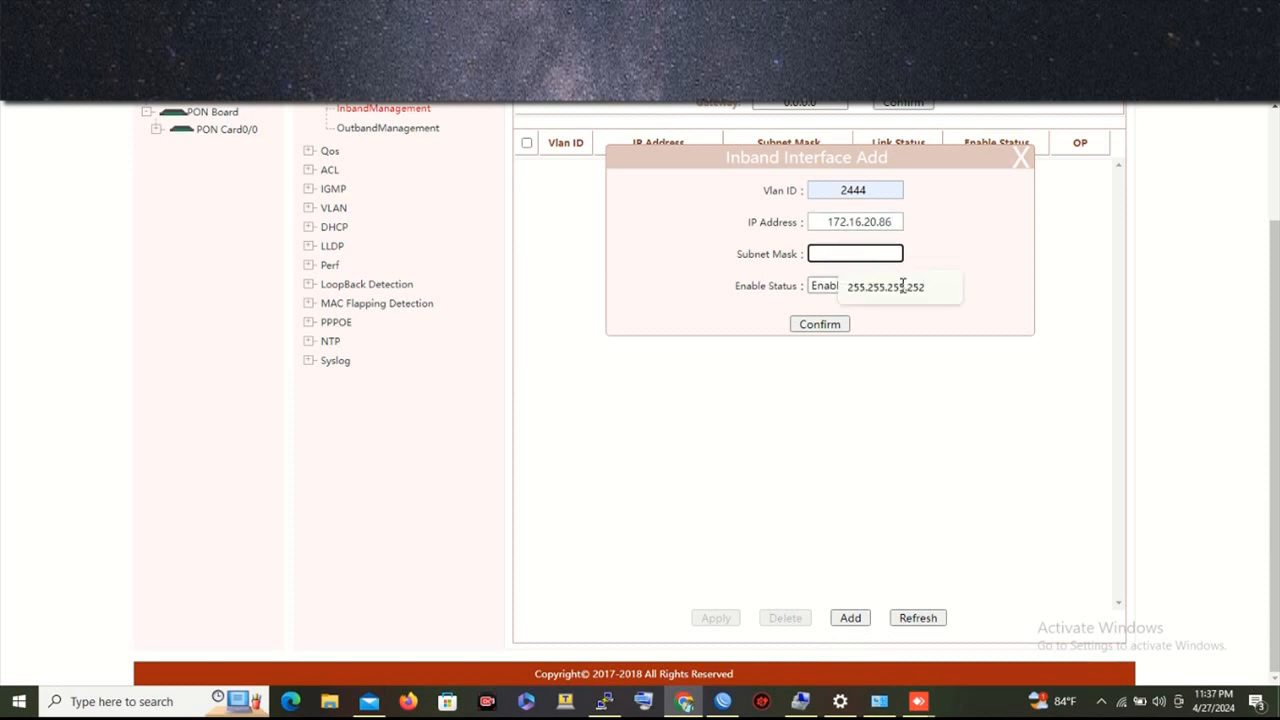
pyautogui.click(885, 287)
pyautogui.click(822, 328)
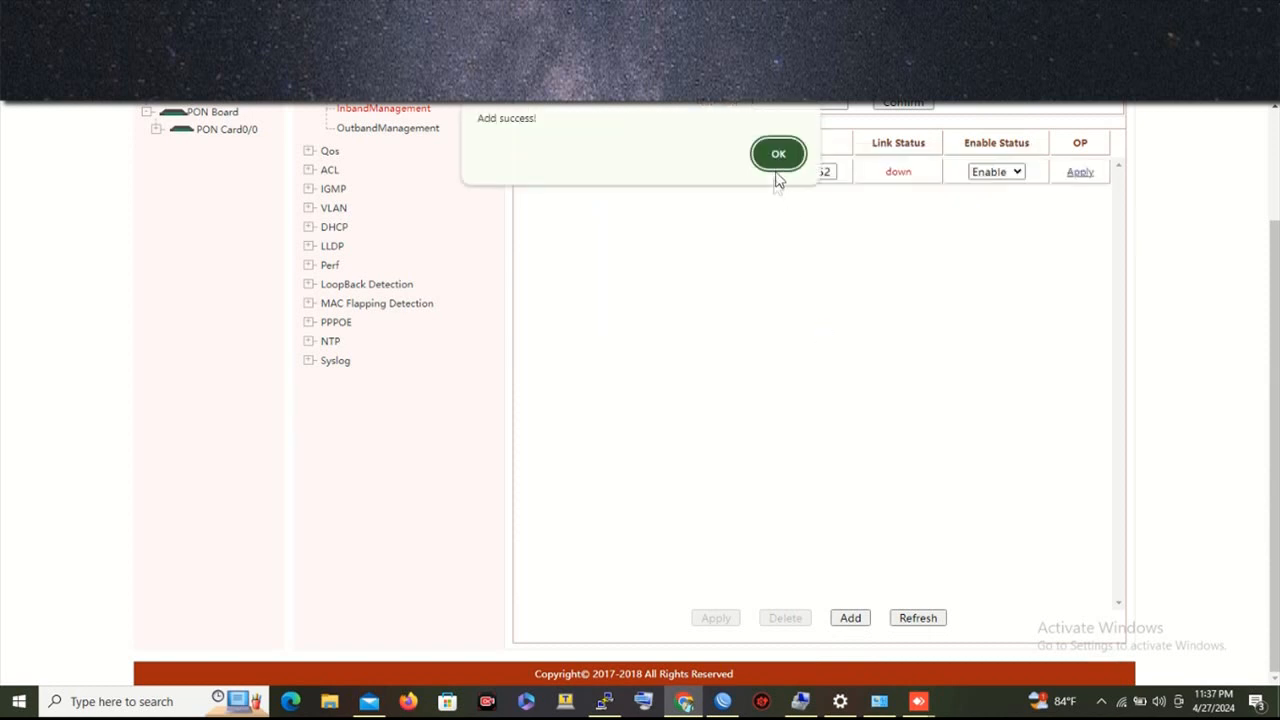
pyautogui.click(779, 158)
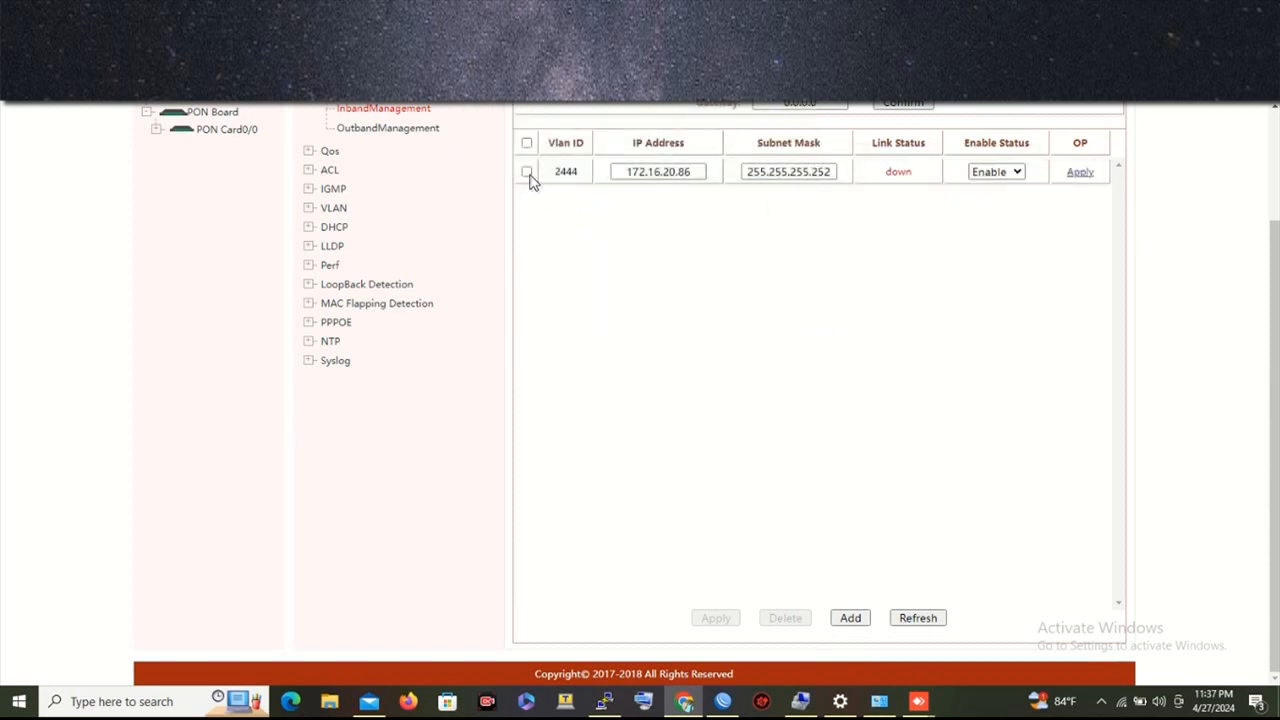
# - Set the inband management IPv4 gateway to 172.16.20.85 and apply it
pyautogui.click(526, 312)
pyautogui.click(832, 242)
pyautogui.hotkey('ctrl', 'a')
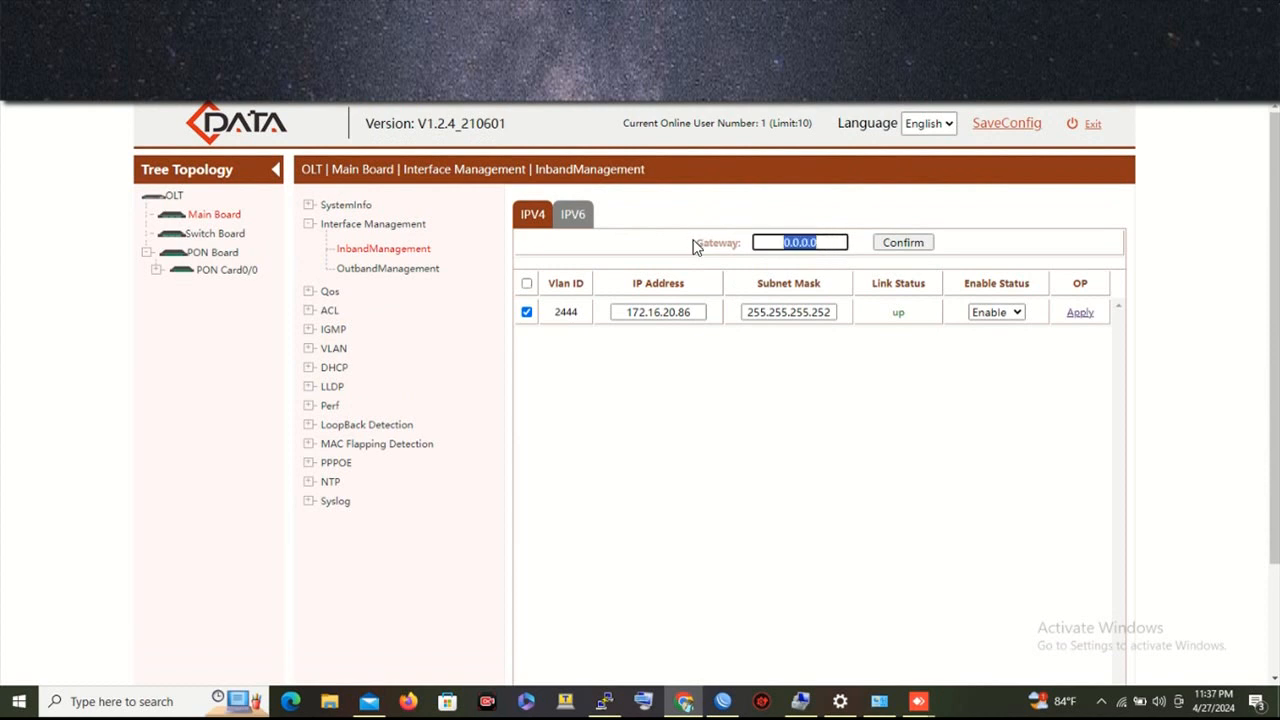
pyautogui.write('172')
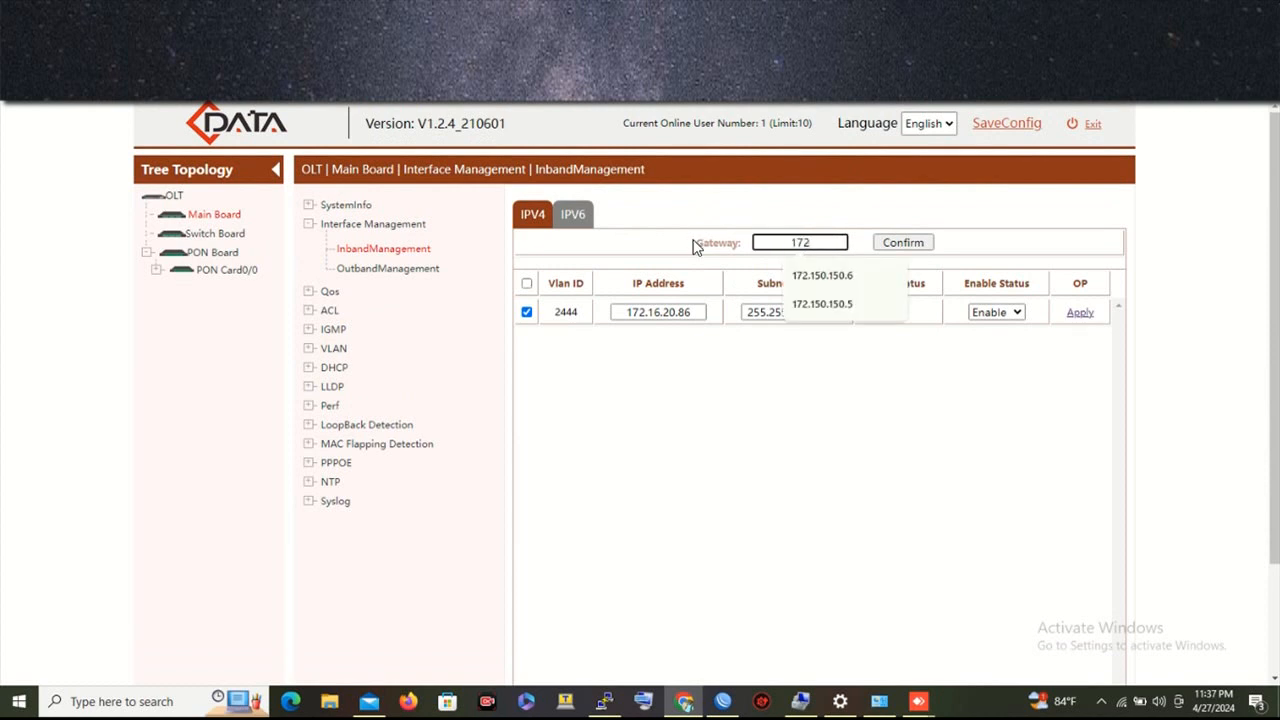
pyautogui.write('.2')
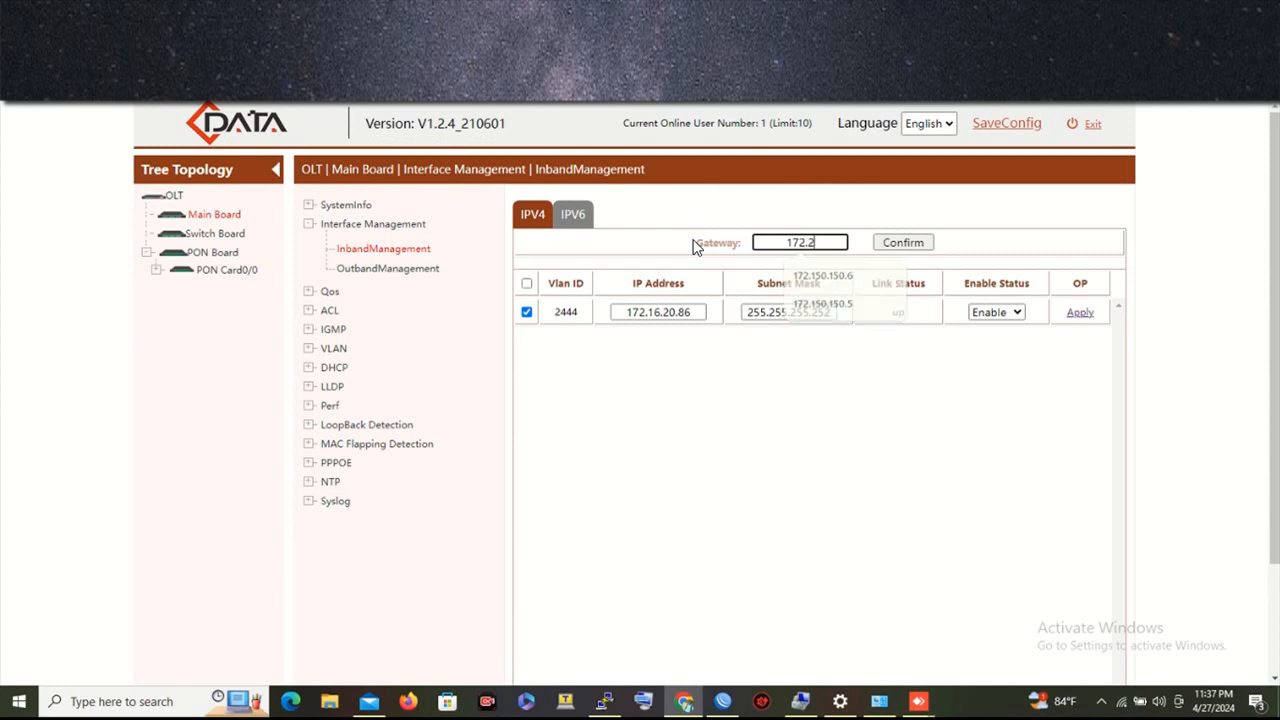
pyautogui.press('BackSpace')
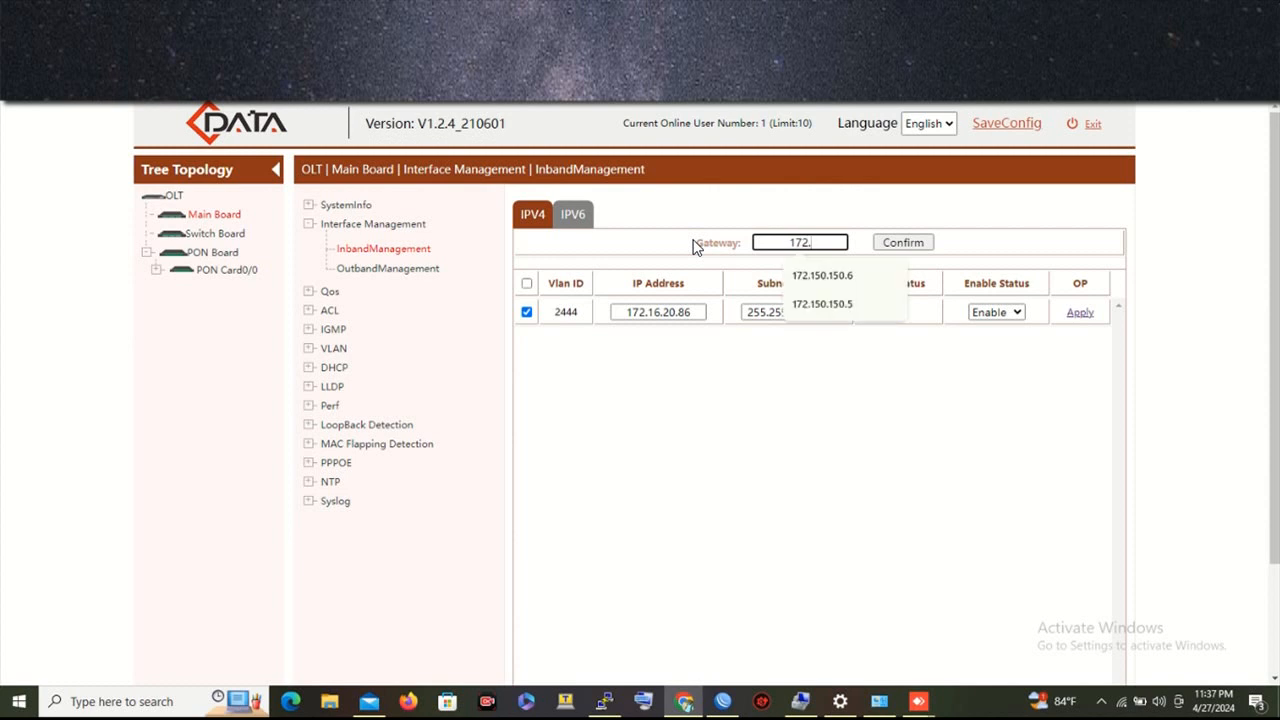
pyautogui.write('16')
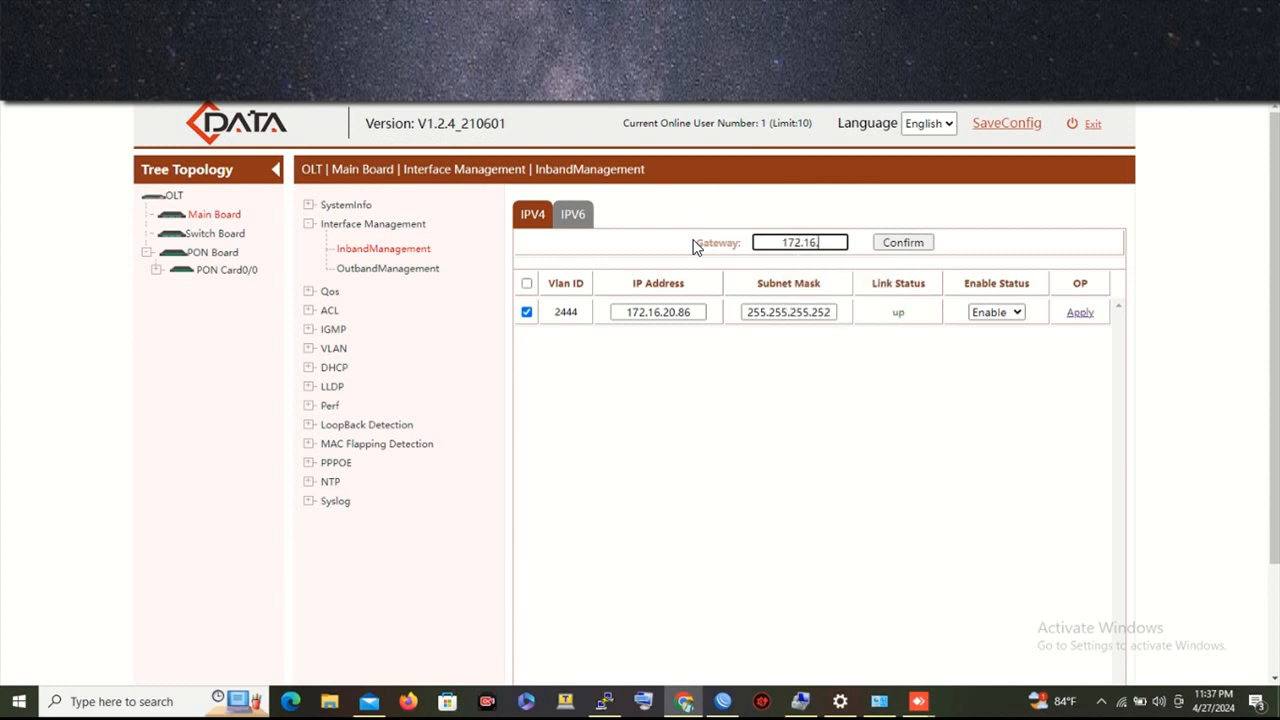
pyautogui.write('.20.85')
pyautogui.click(903, 243)
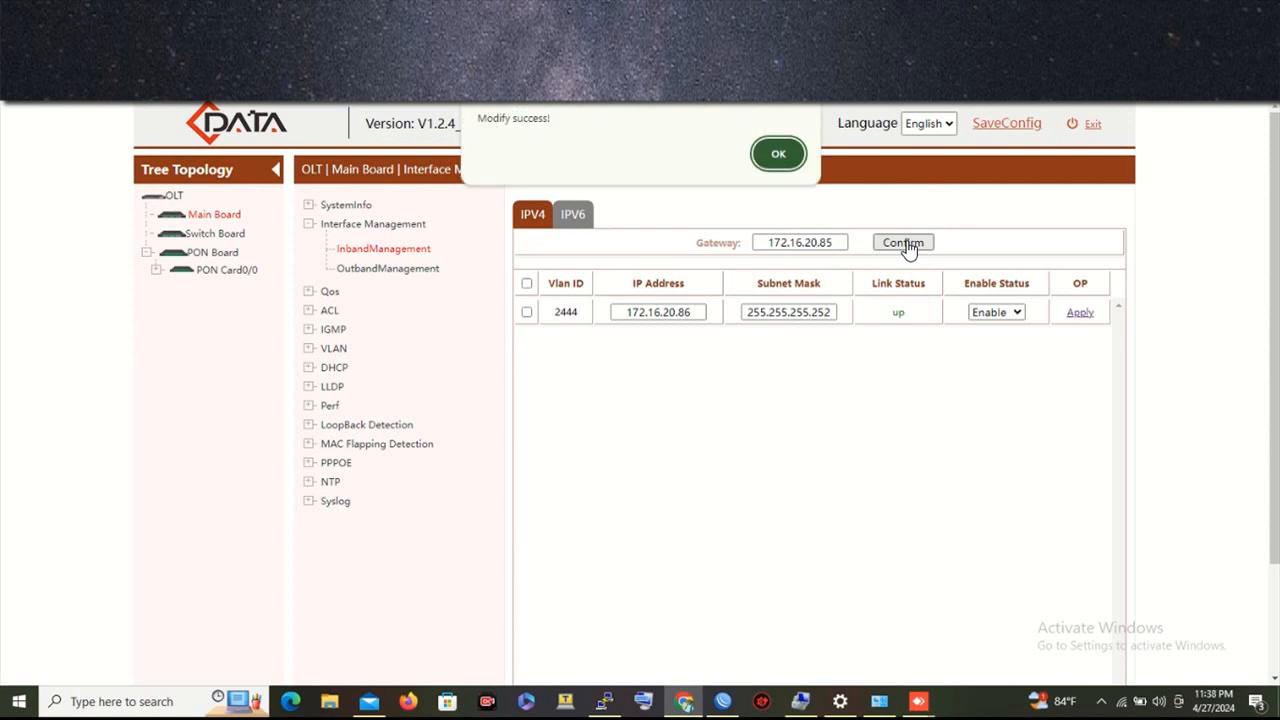
pyautogui.click(788, 159)
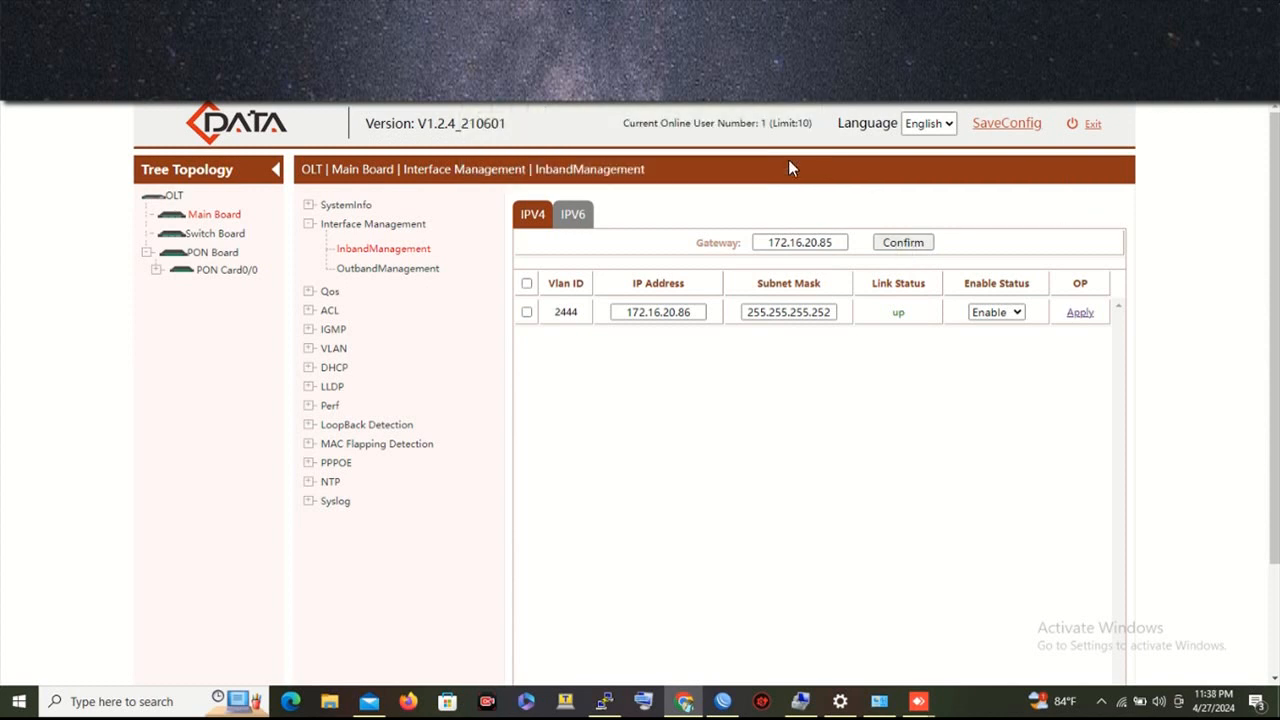
# - Save the OLT configuration with the new gateway
pyautogui.click(1001, 127)
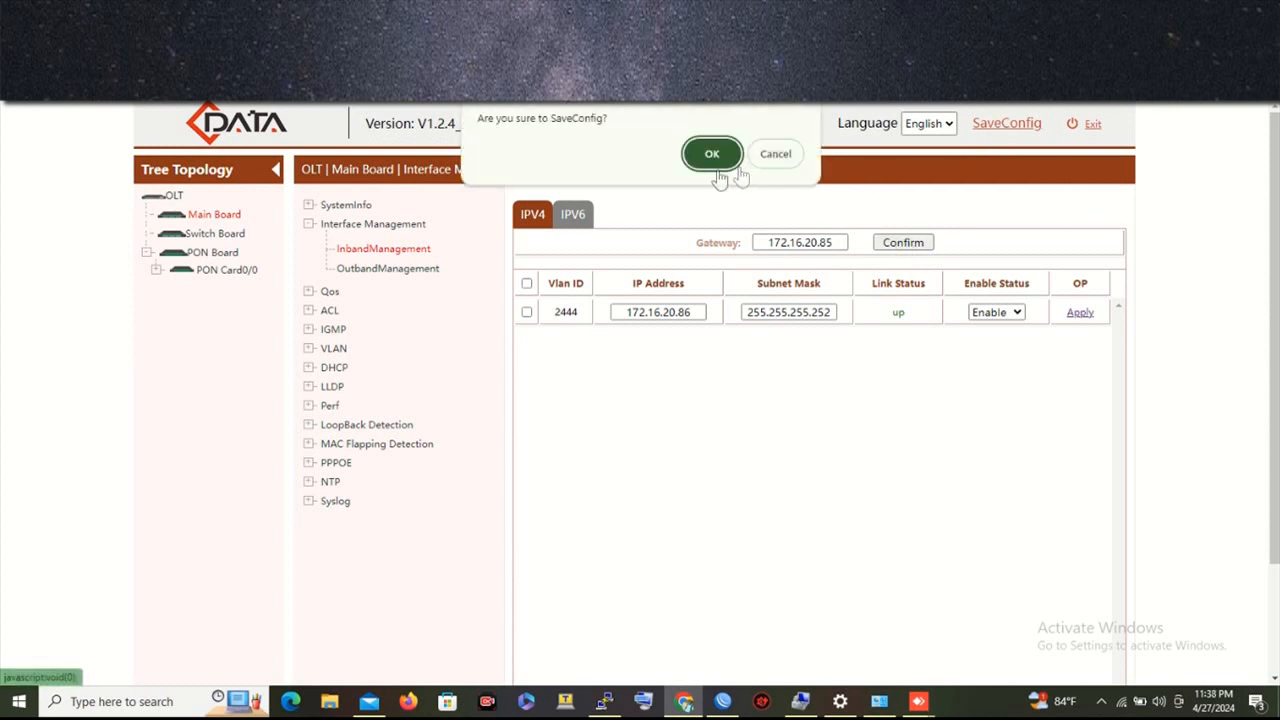
pyautogui.click(710, 156)
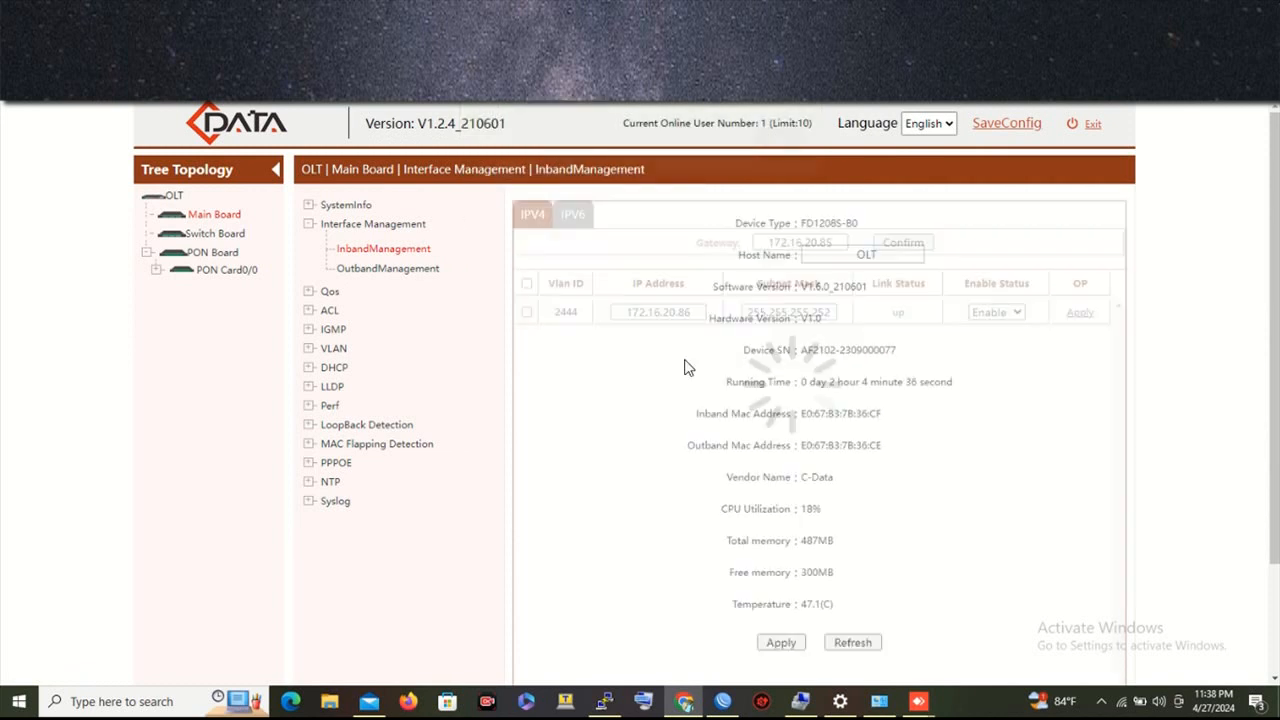
pyautogui.click(778, 157)
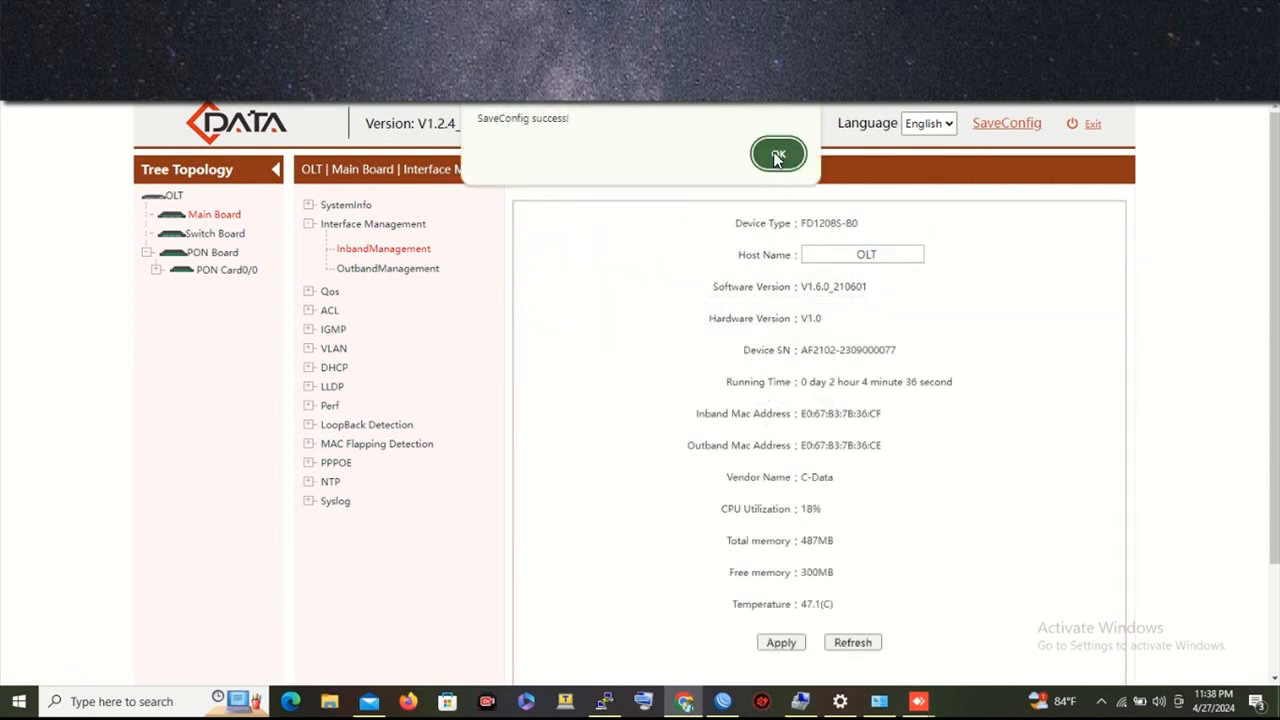
# - Add GE0/0/5 through GE0/0/8 as untagged ports of VLAN 2444 and save the OLT configuration
pyautogui.click(335, 350)
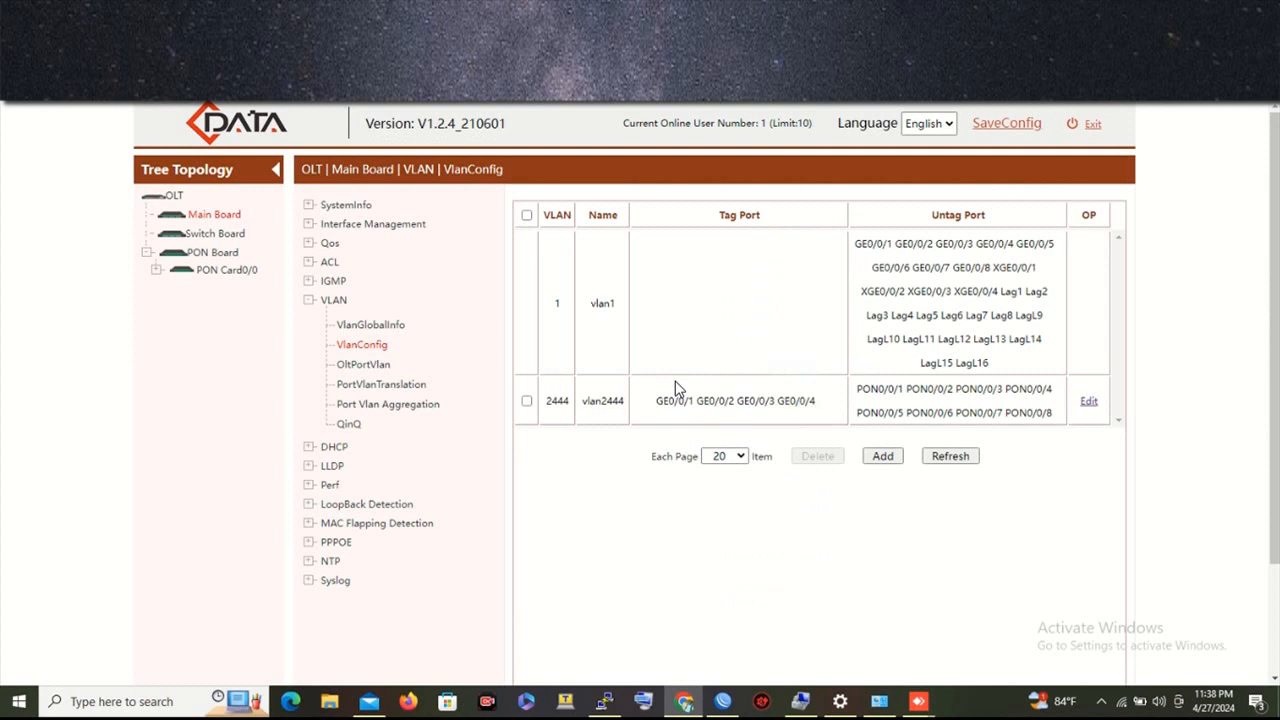
pyautogui.click(1089, 403)
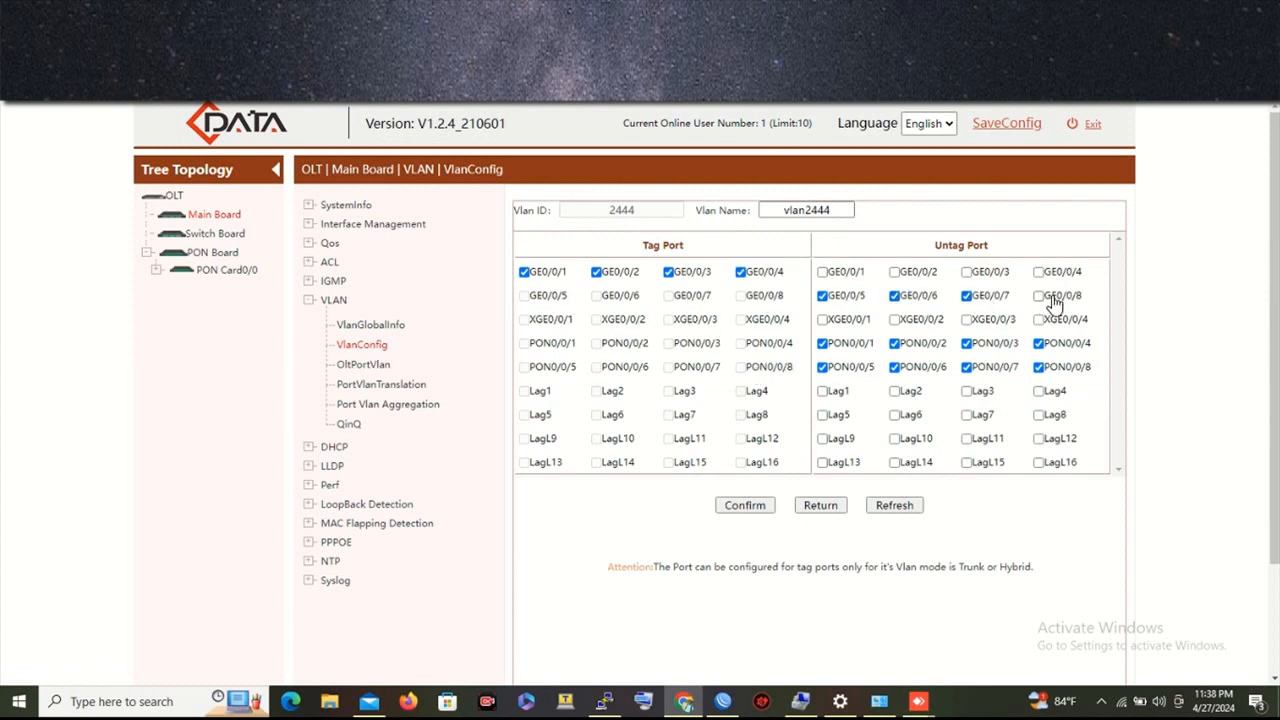
pyautogui.click(744, 508)
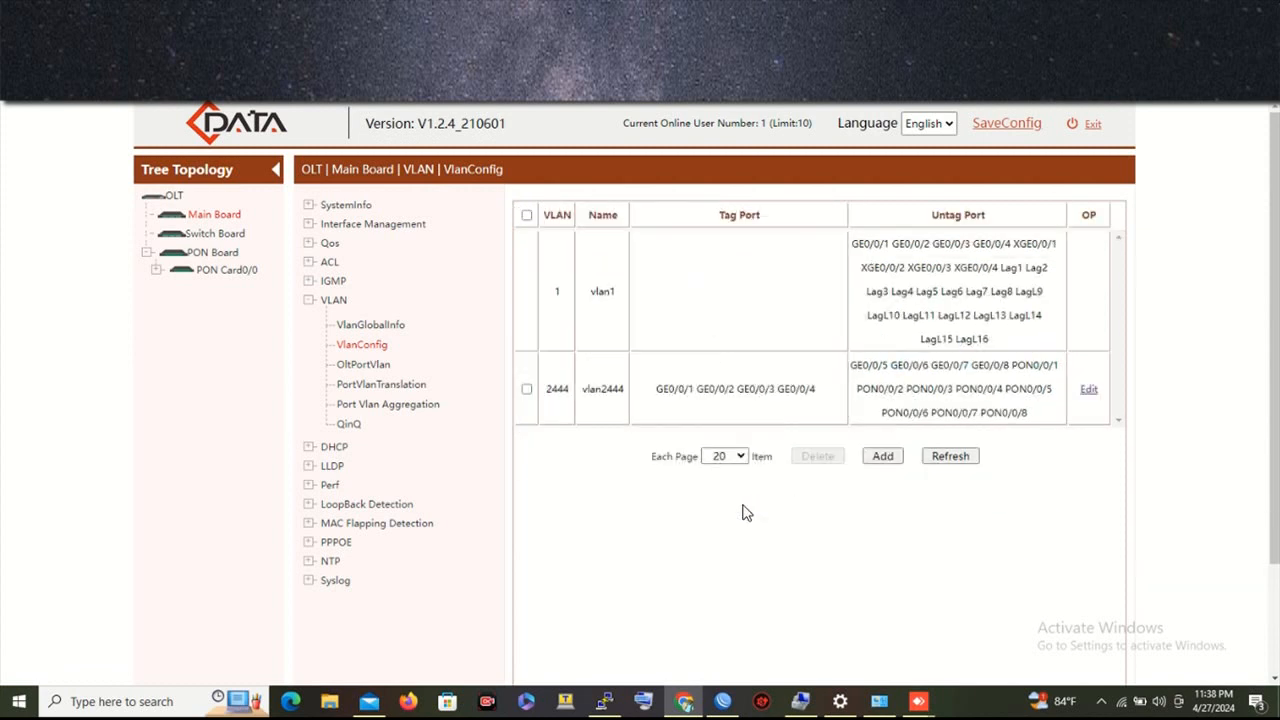
pyautogui.click(1010, 130)
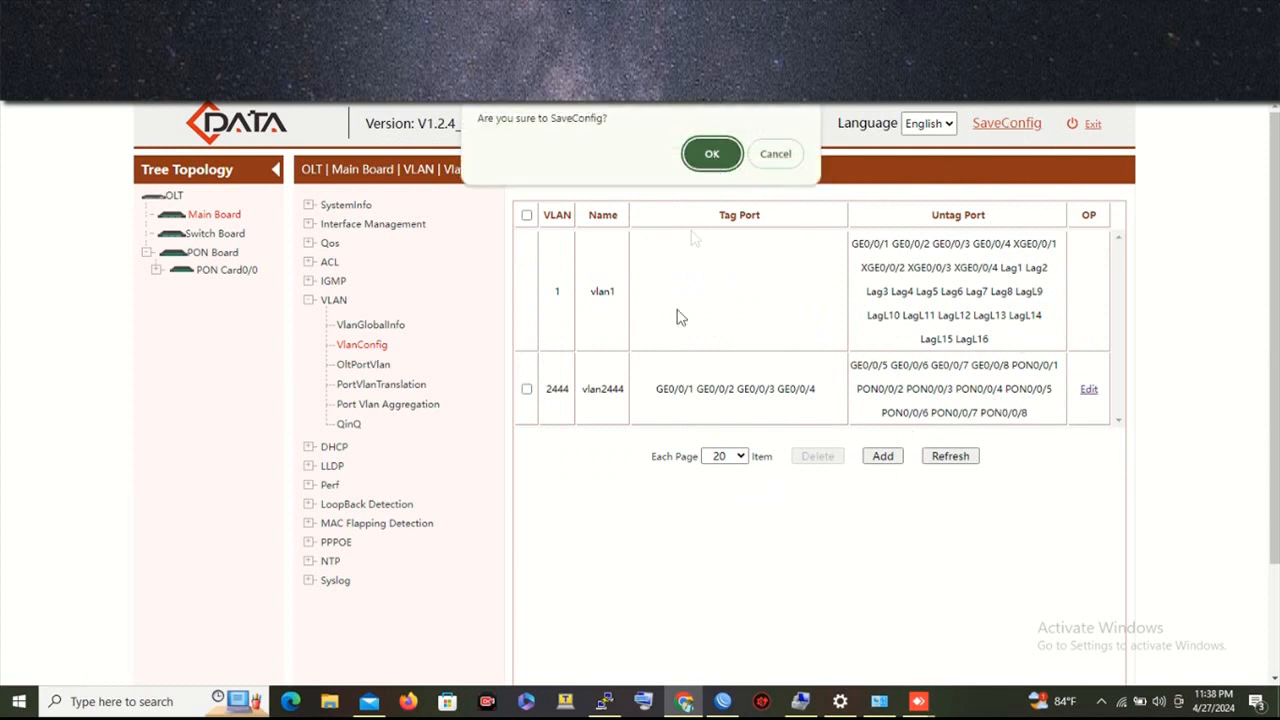
pyautogui.press('Return')
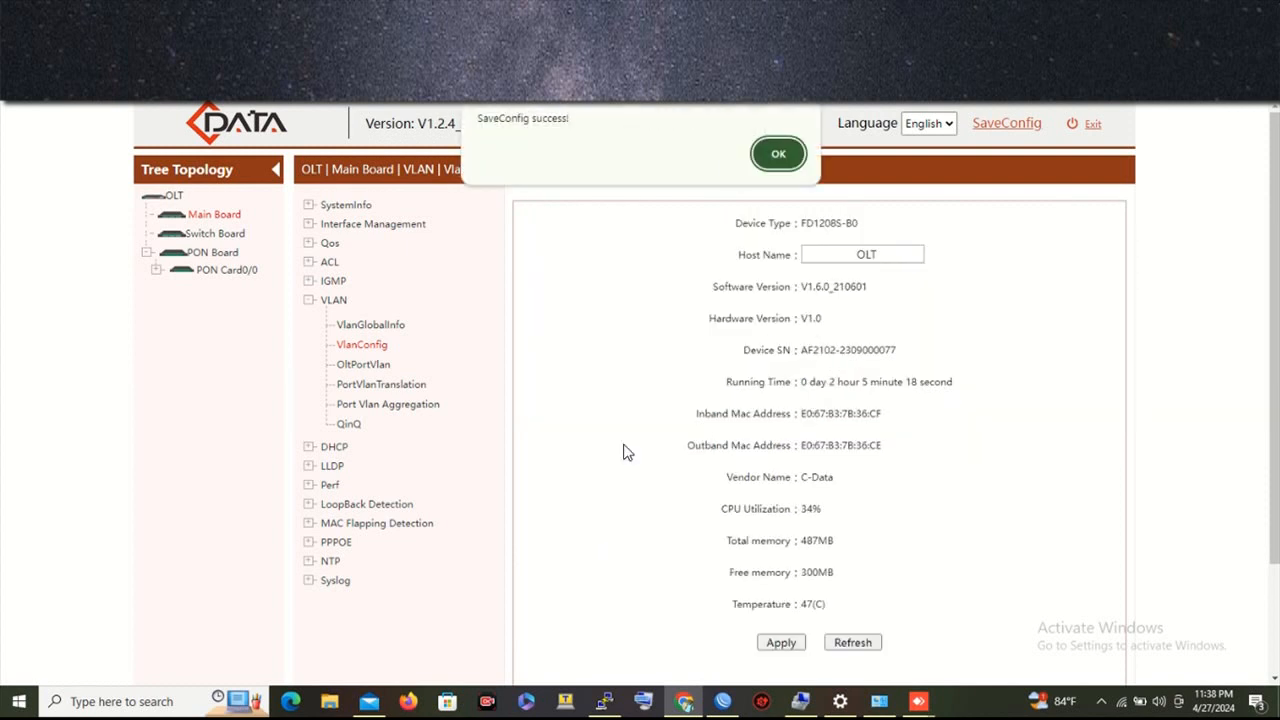
pyautogui.click(776, 158)
# - Select VLAN 2444 in the main board's VLAN configuration list and save the OLT configuration again
pyautogui.click(362, 347)
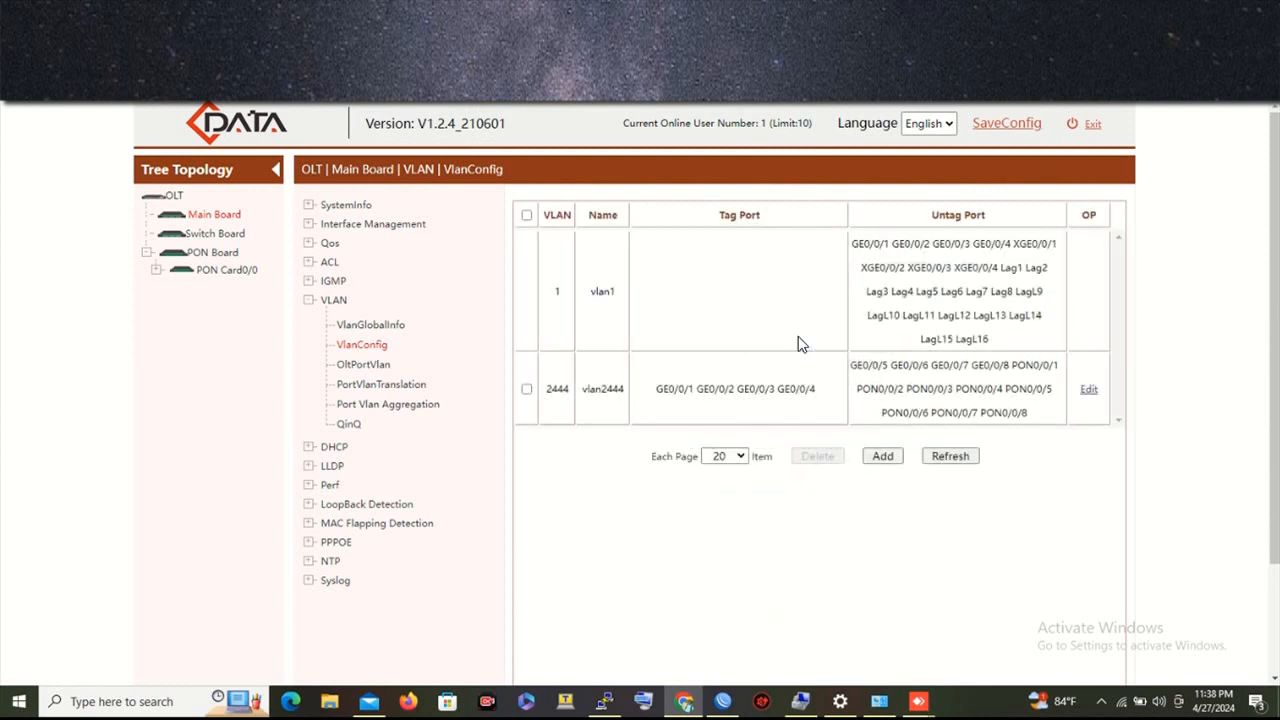
pyautogui.click(526, 390)
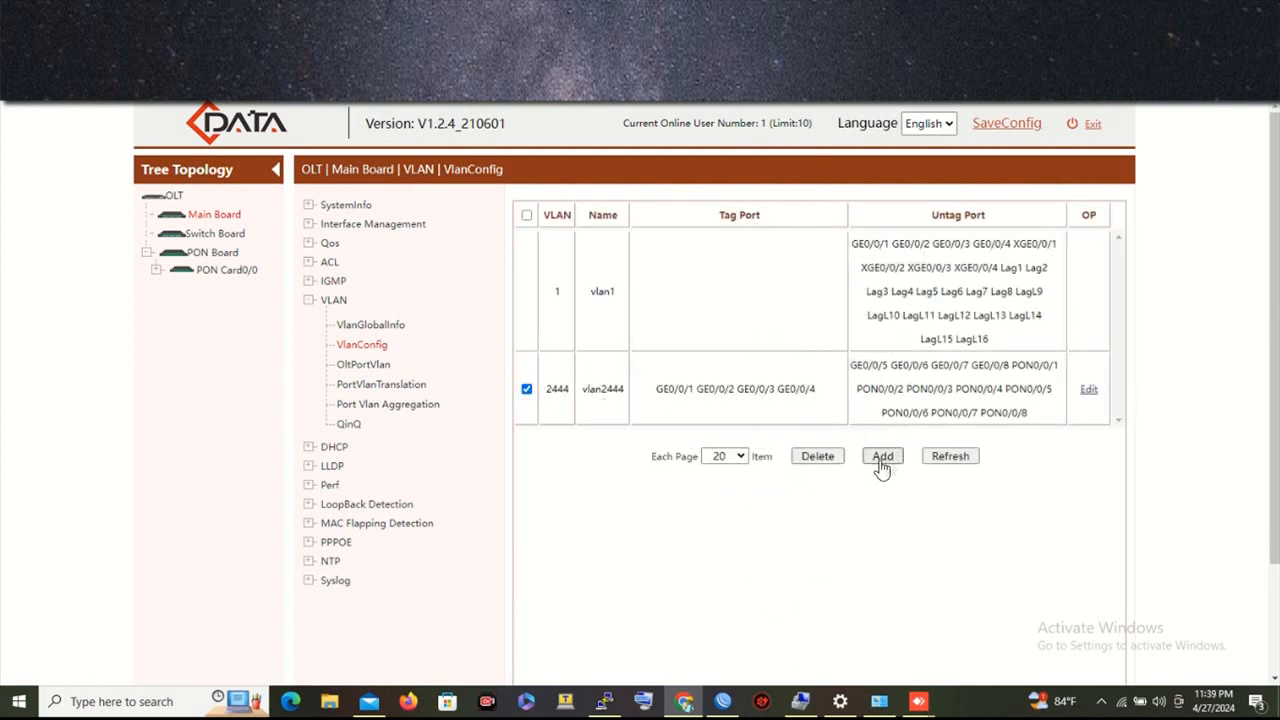
pyautogui.click(1003, 124)
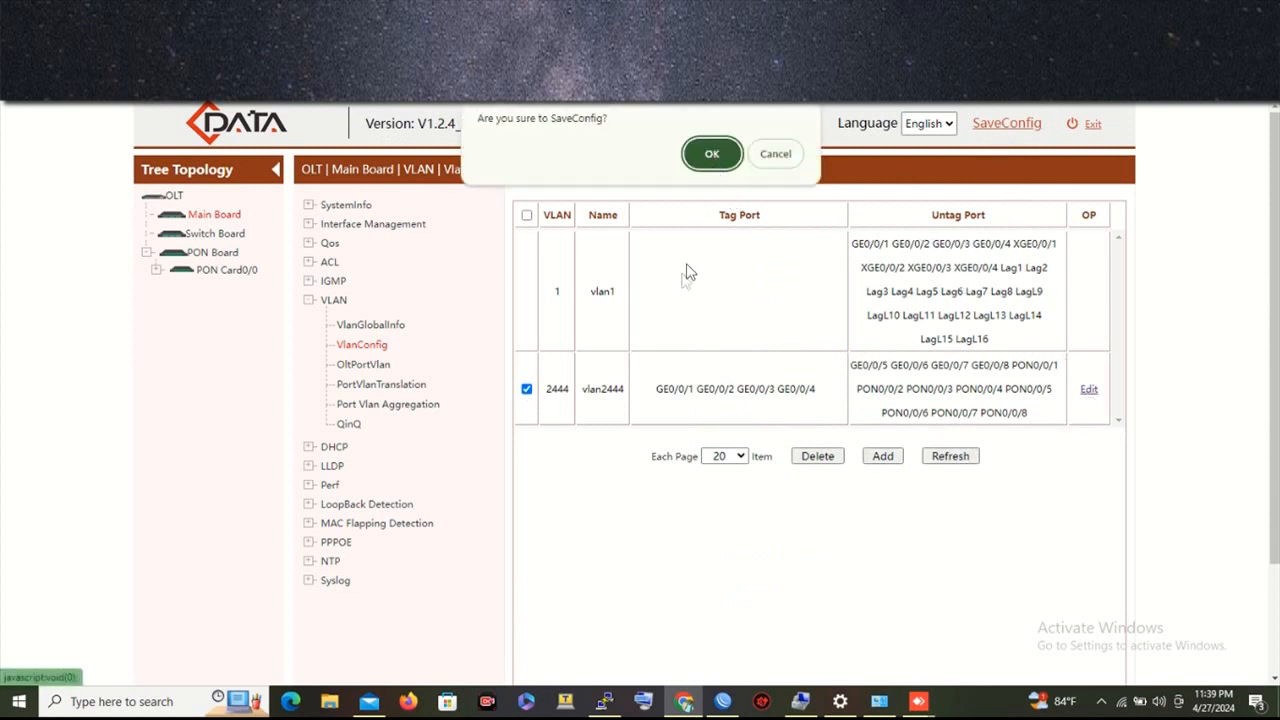
pyautogui.press('Return')
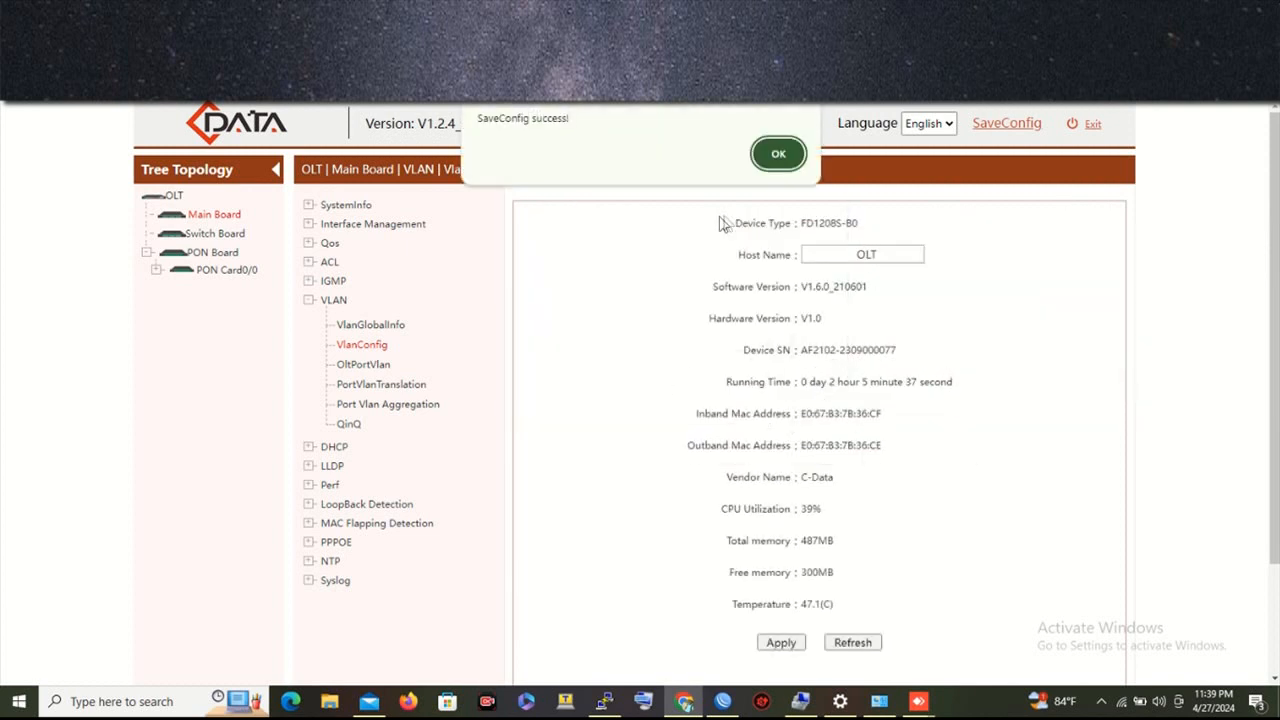
pyautogui.click(779, 154)
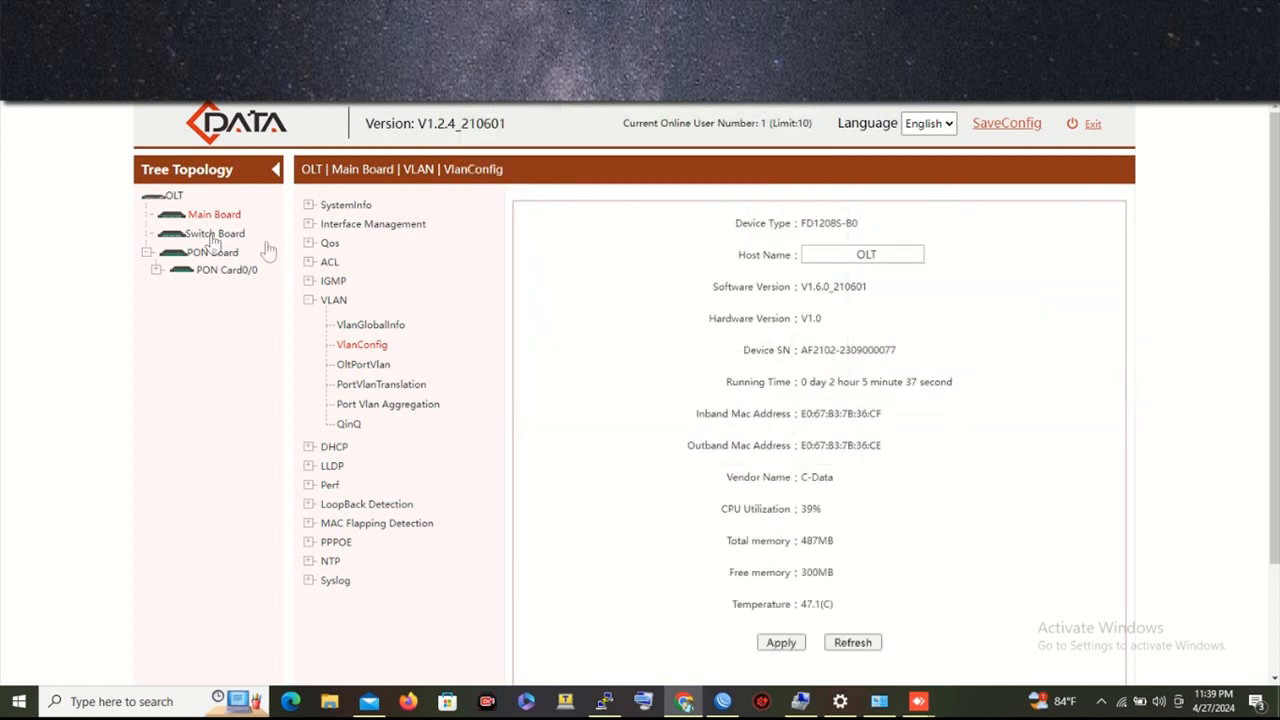